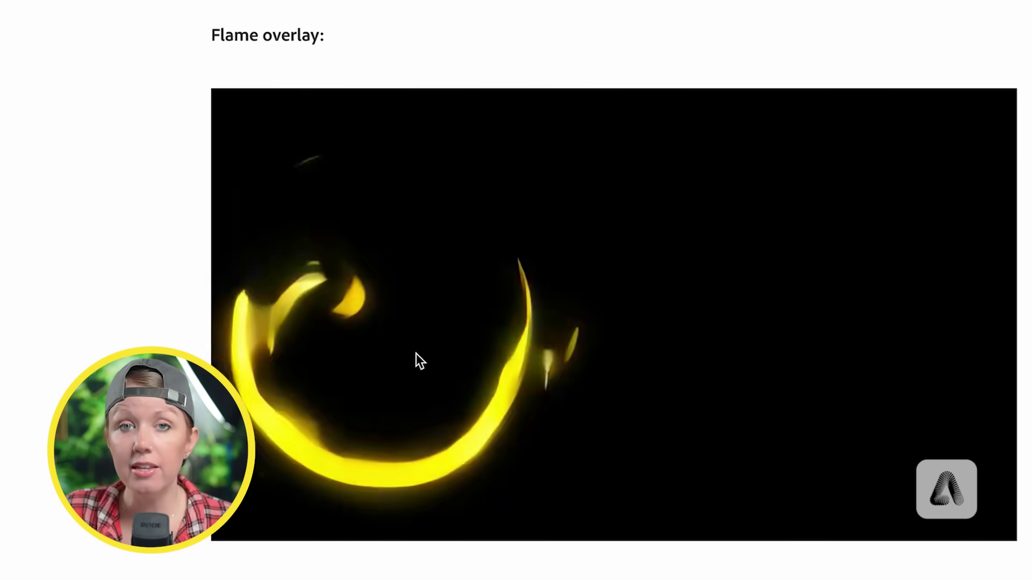
Step: Look through the sample clips and their prompts in the Firefly video article, down to the galaxy reference image example
scroll(398, 449, down, 10)
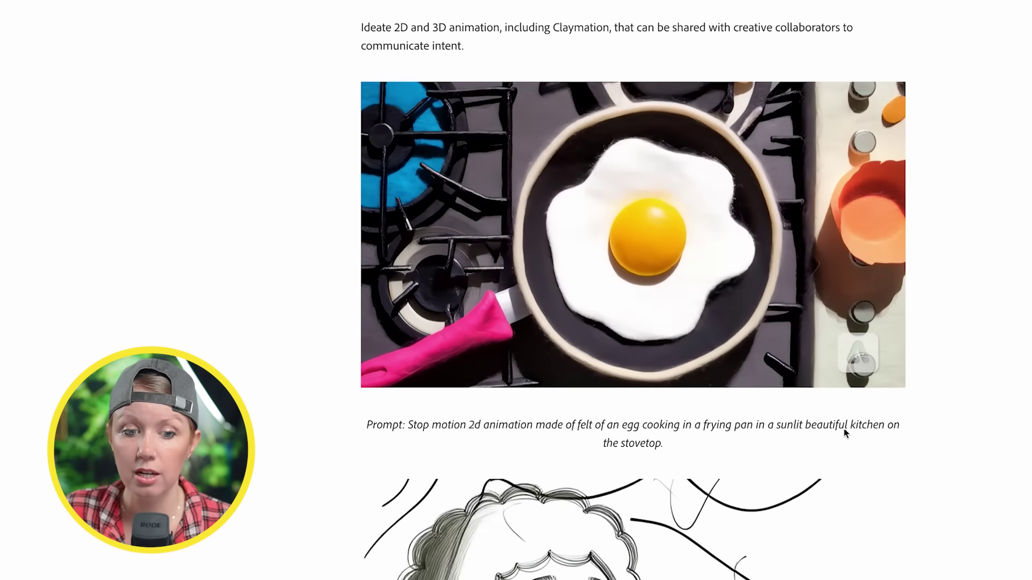
scroll(1010, 443, down, 6)
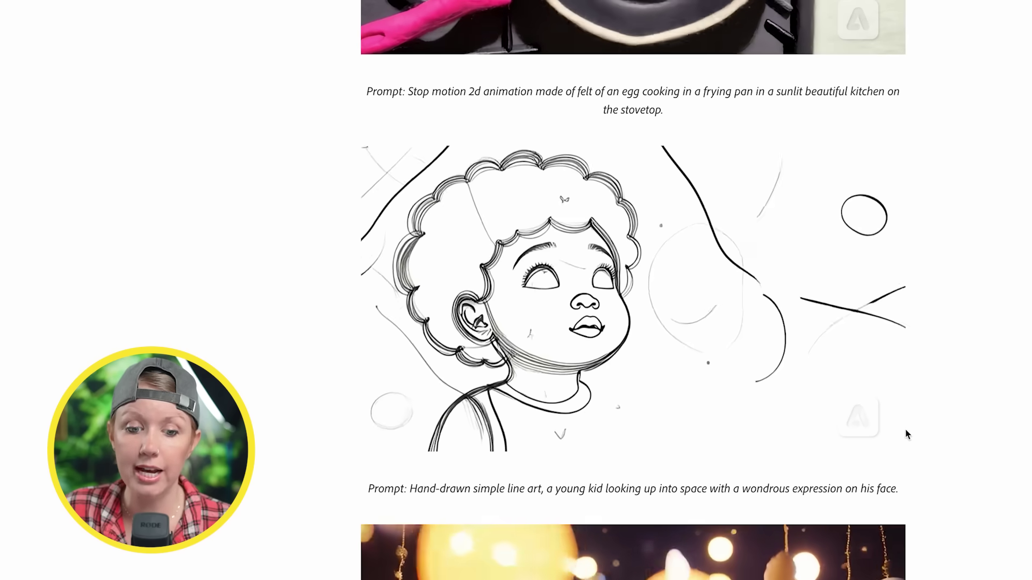
scroll(892, 435, down, 10)
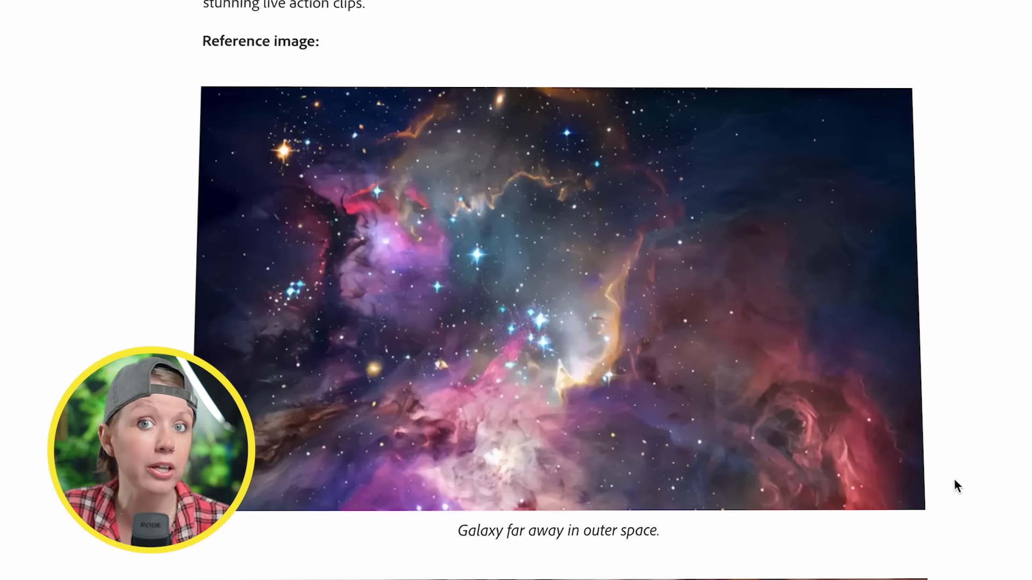
scroll(950, 520, down, 1)
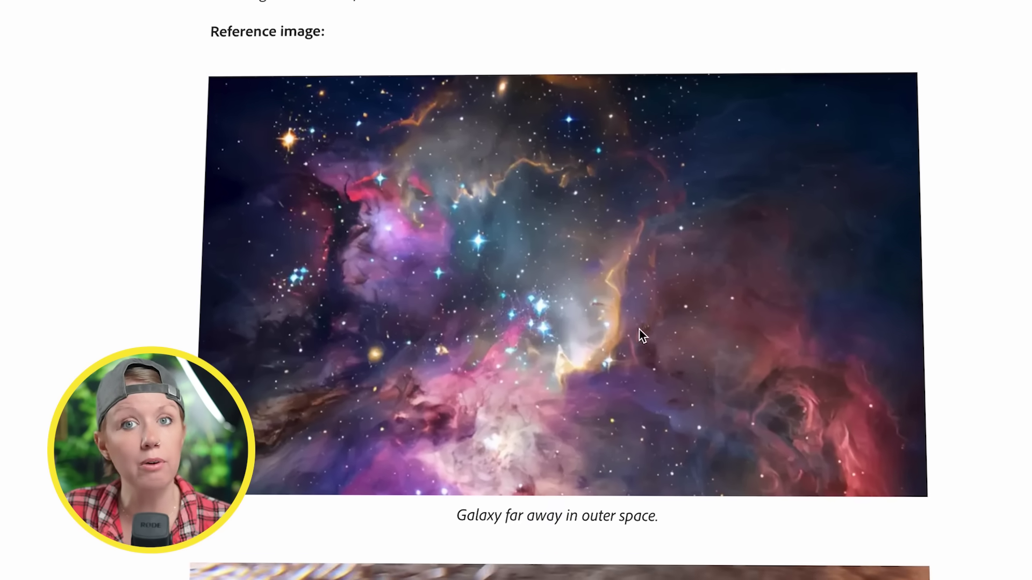
scroll(640, 336, down, 8)
scroll(500, 360, down, 2)
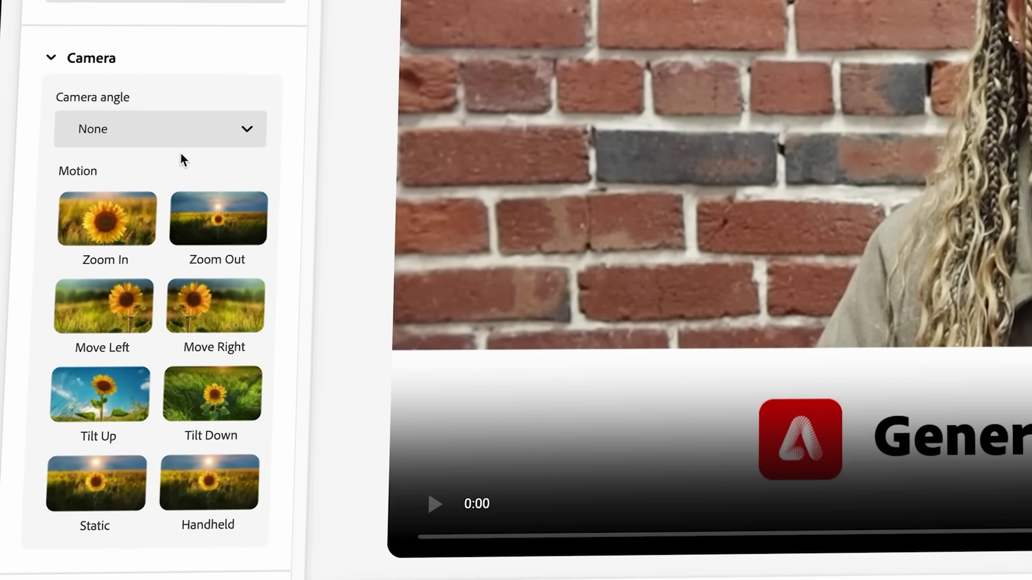
Step: Set the video's camera angle to Eye level shot and its motion to Tilt Down
click(246, 137)
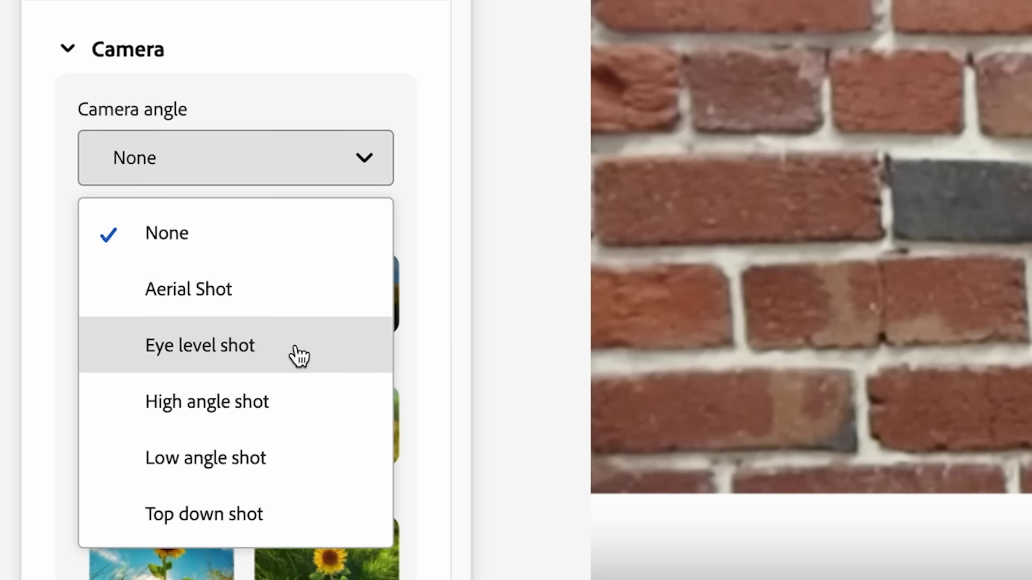
click(298, 355)
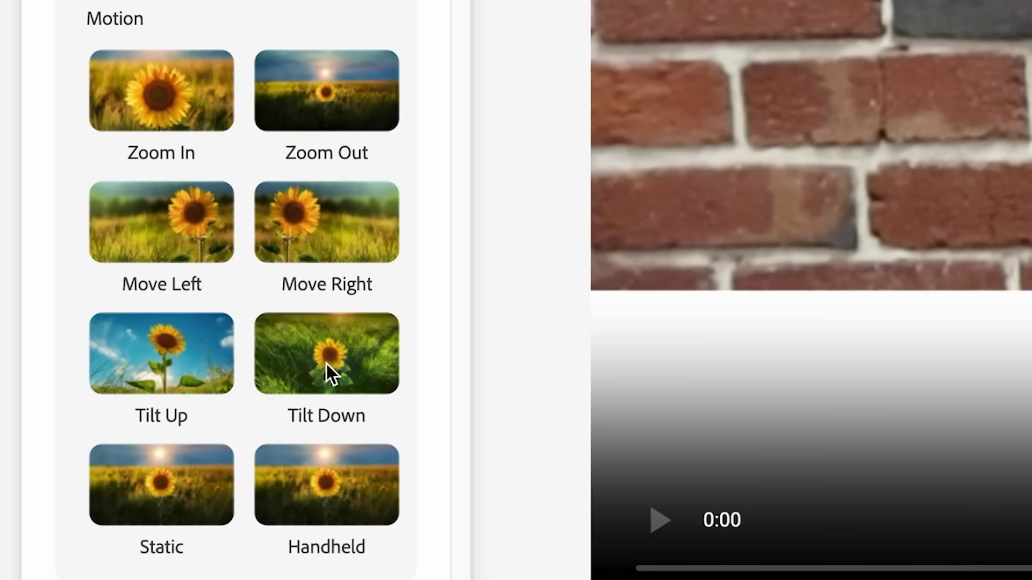
click(327, 367)
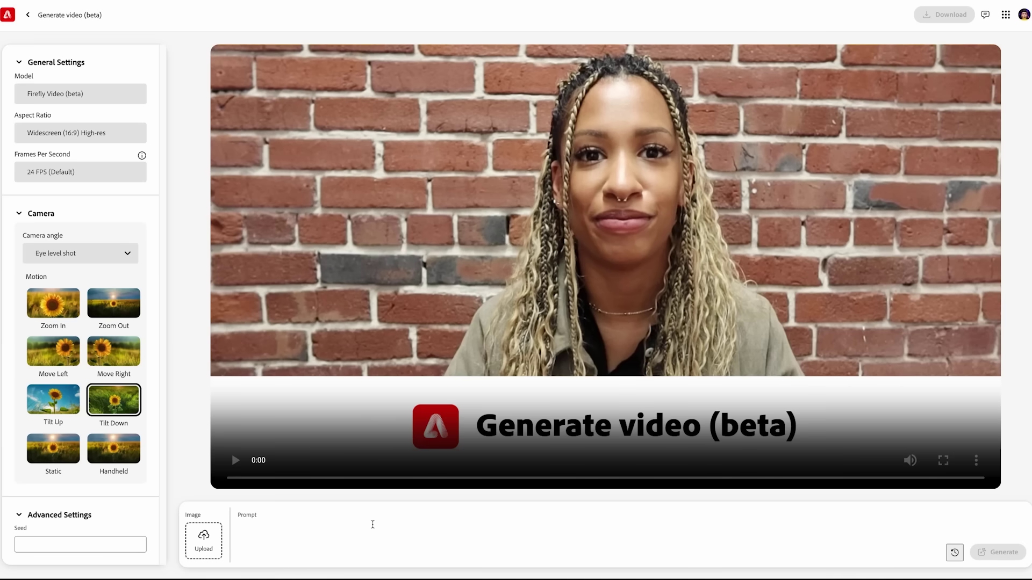
Step: Generate a video from the prompt "An outside swimming pool full of hundreds of Tennis Balls."
click(373, 525)
text(A swimming pool full of hundreds of Tennis Balls.)
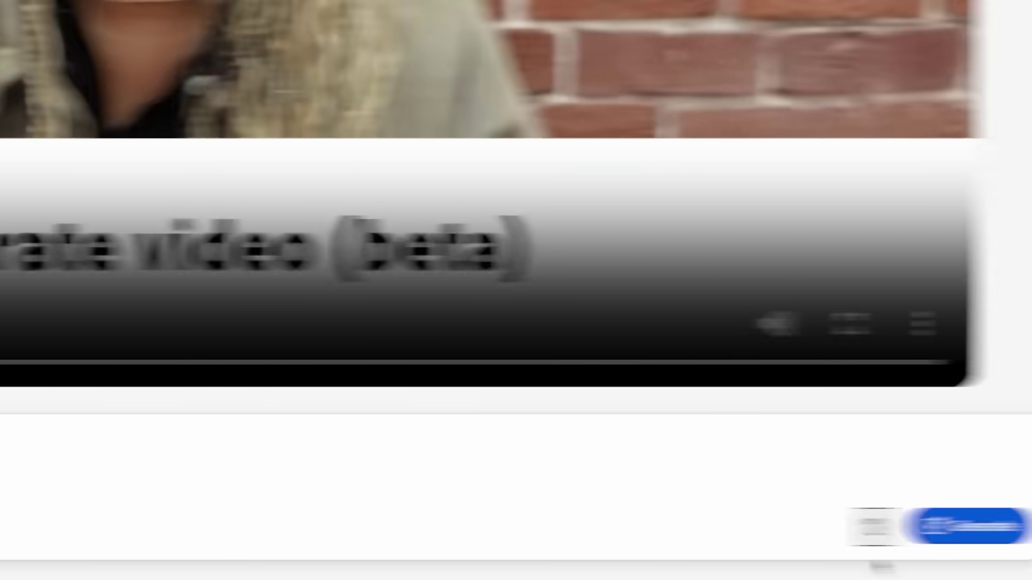
click(961, 553)
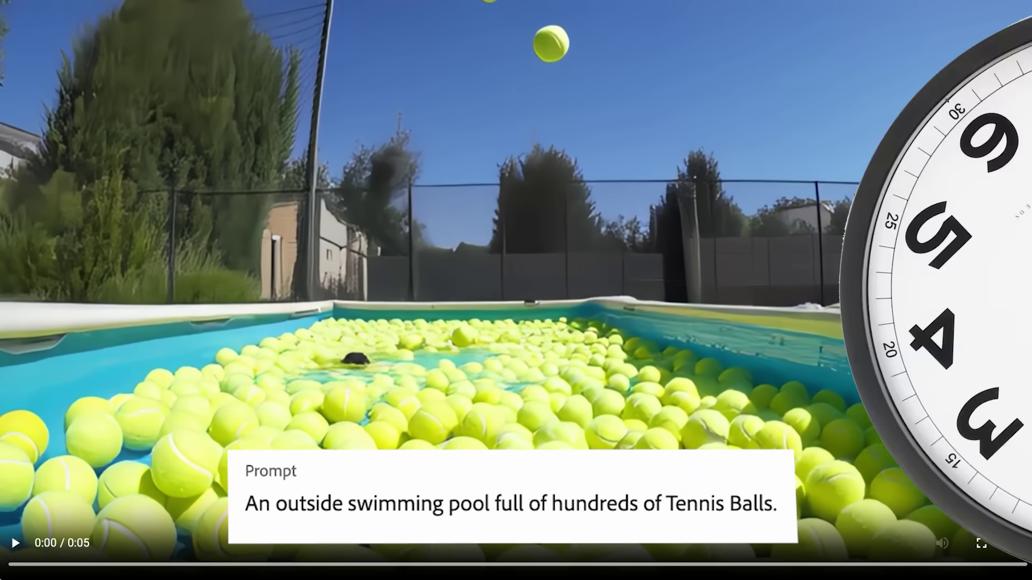
Step: Play back the generated clips of the tennis-ball swimming pool, the tennis-ball Boeing 747 and the low-angle car shot
click(15, 546)
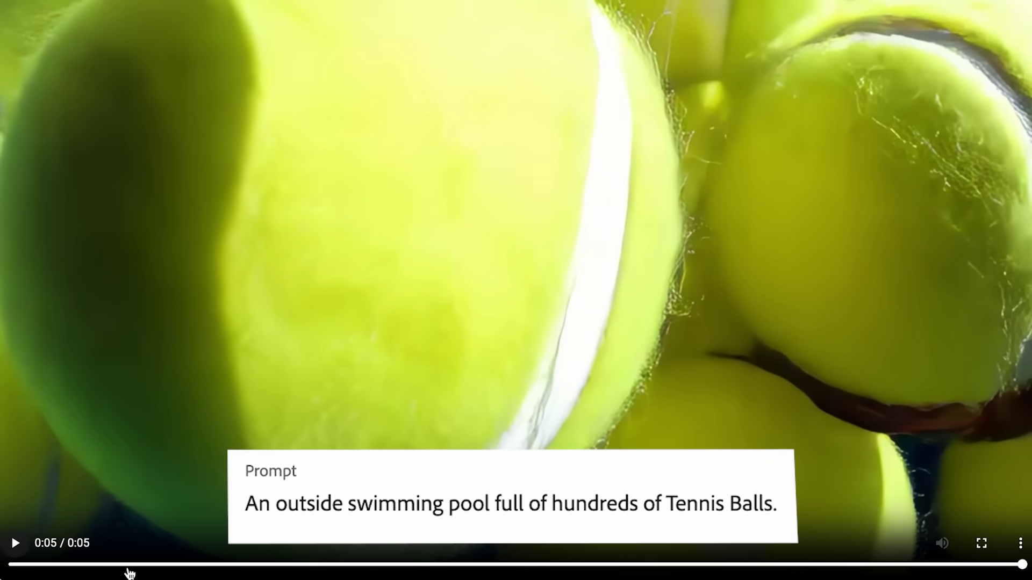
click(199, 566)
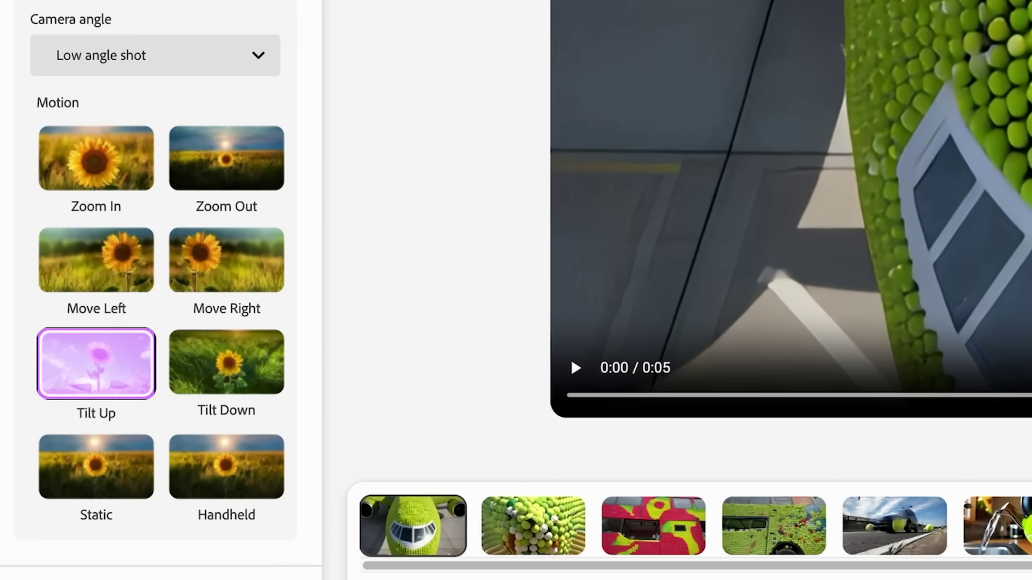
click(573, 367)
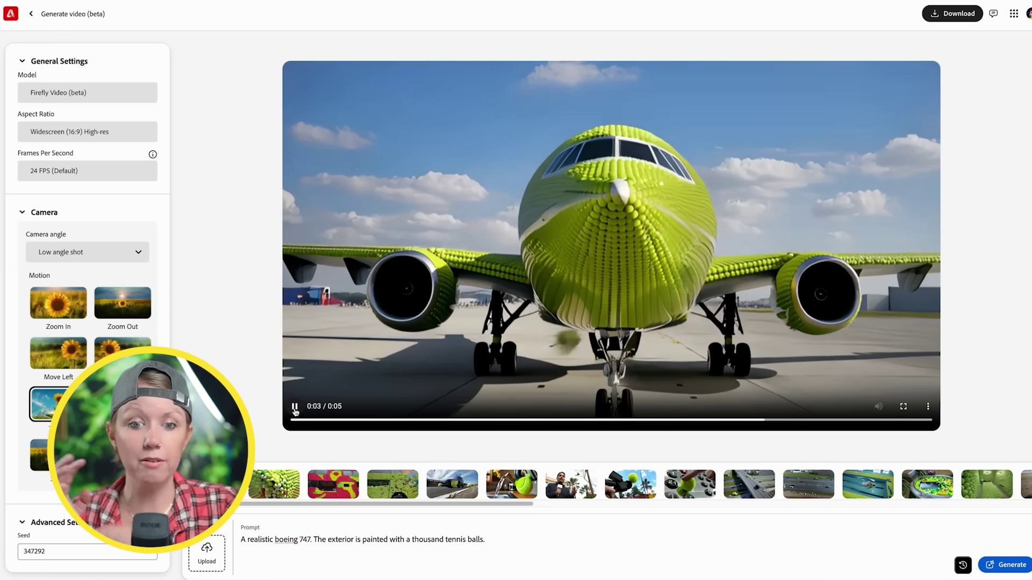
click(928, 407)
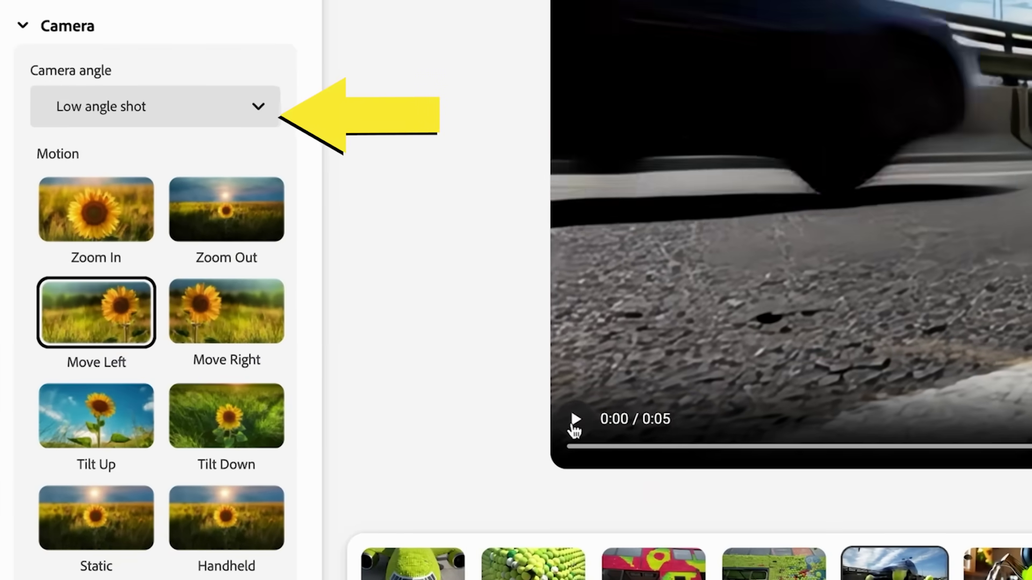
click(575, 420)
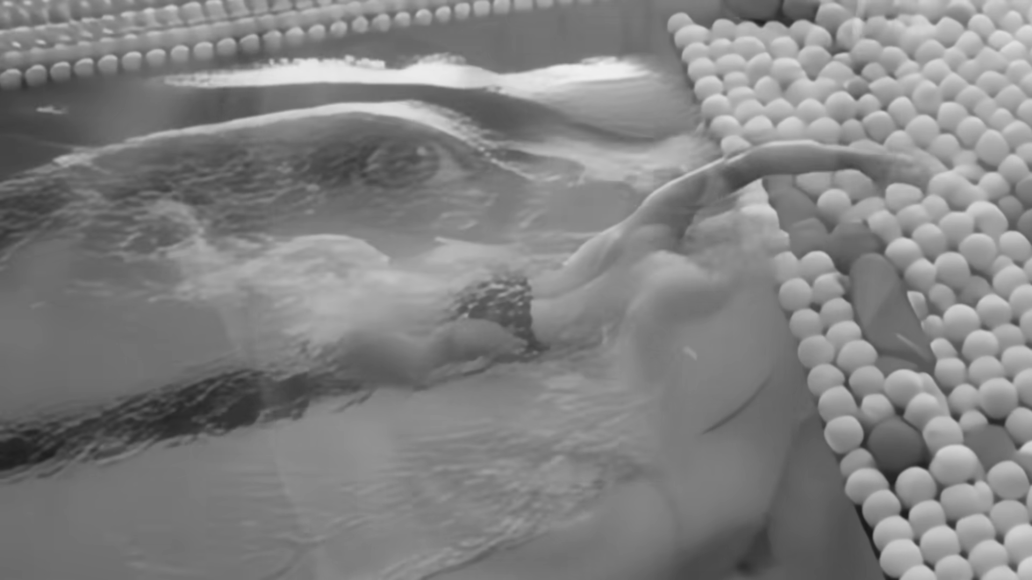
Step: Play back the clip generated from the prompt "Steam coming from the Tennis Ball Tea Pot."
drag(976, 497, 201, 493)
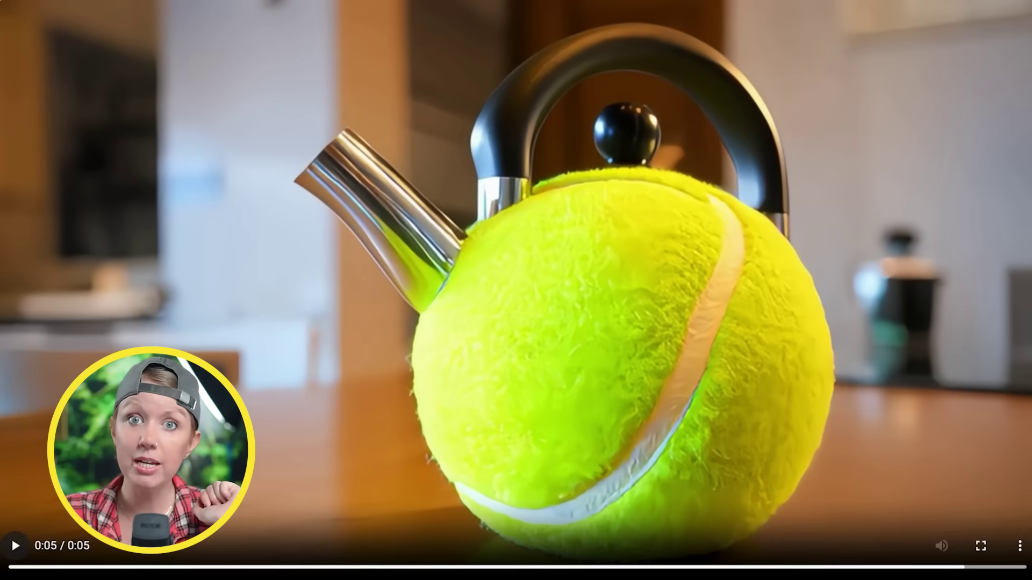
click(77, 564)
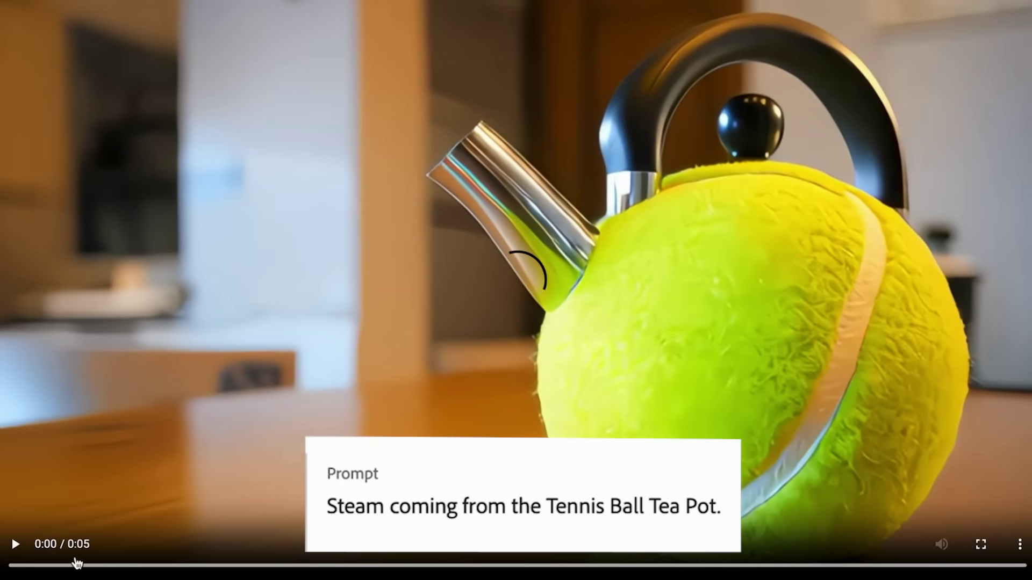
click(16, 545)
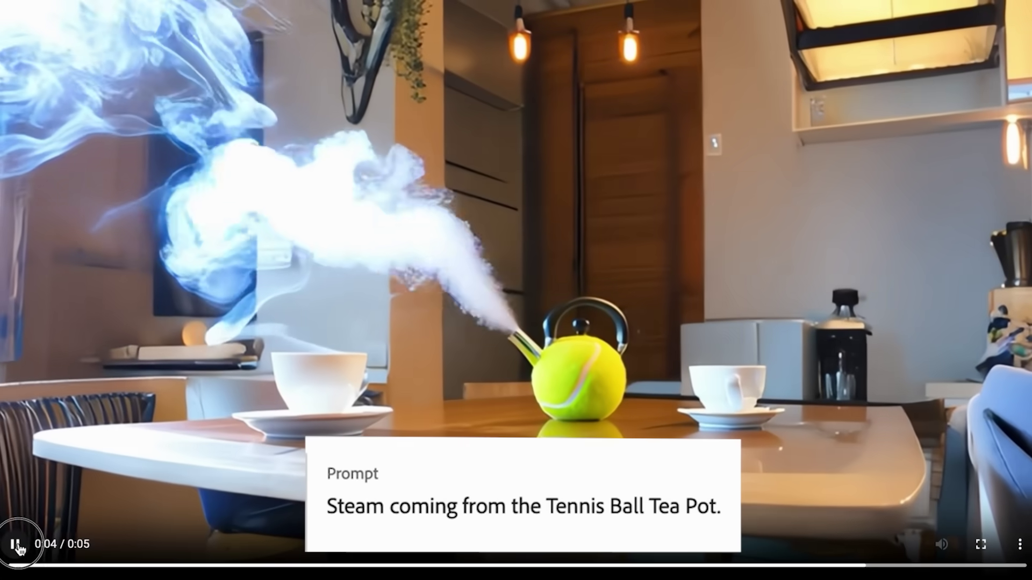
click(17, 545)
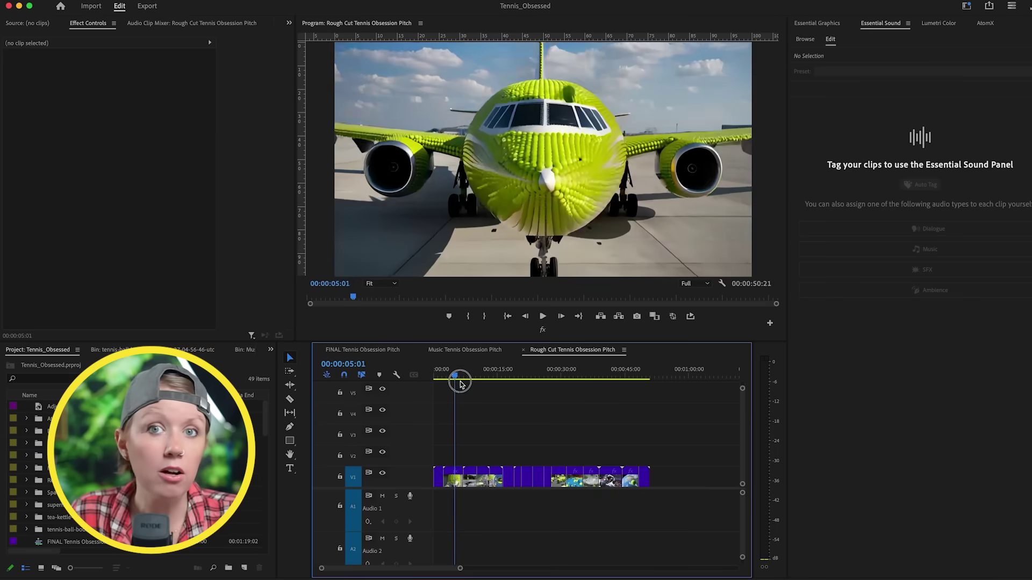
Step: Switch to Premiere Pro and scrub through the clips in the Rough Cut Tennis Obsession Pitch sequence
drag(460, 382, 469, 389)
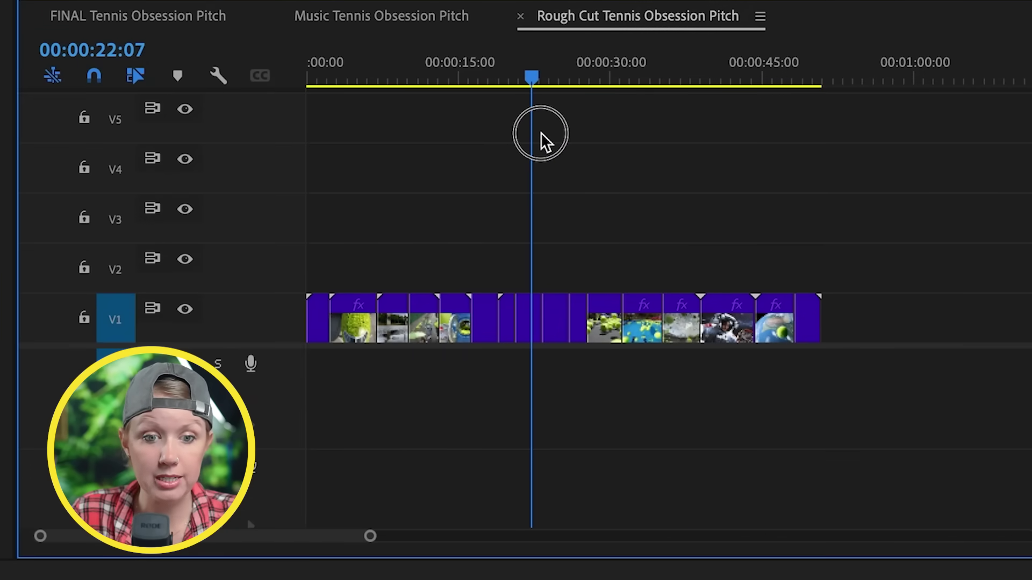
drag(541, 134, 512, 143)
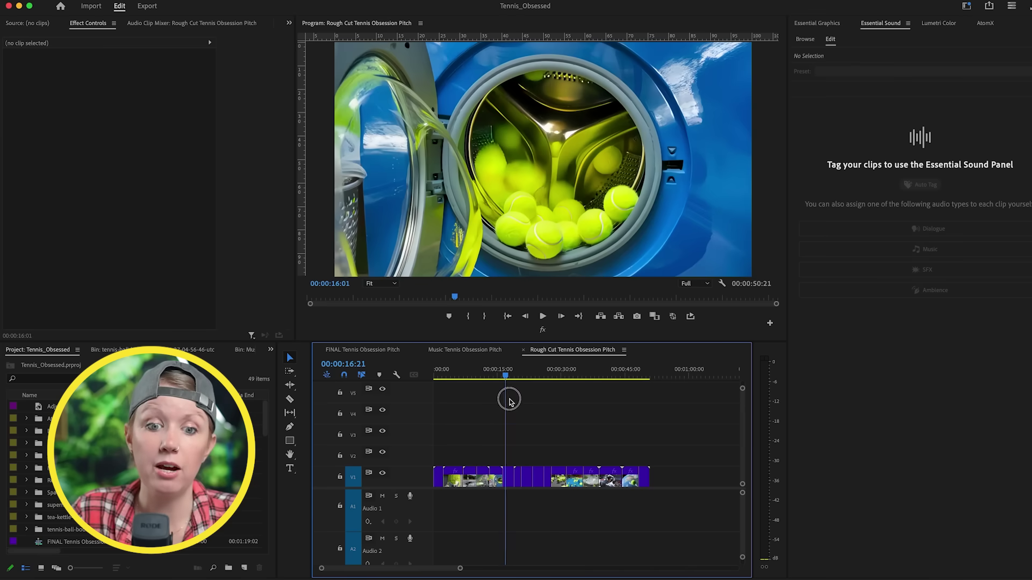
drag(521, 403, 557, 398)
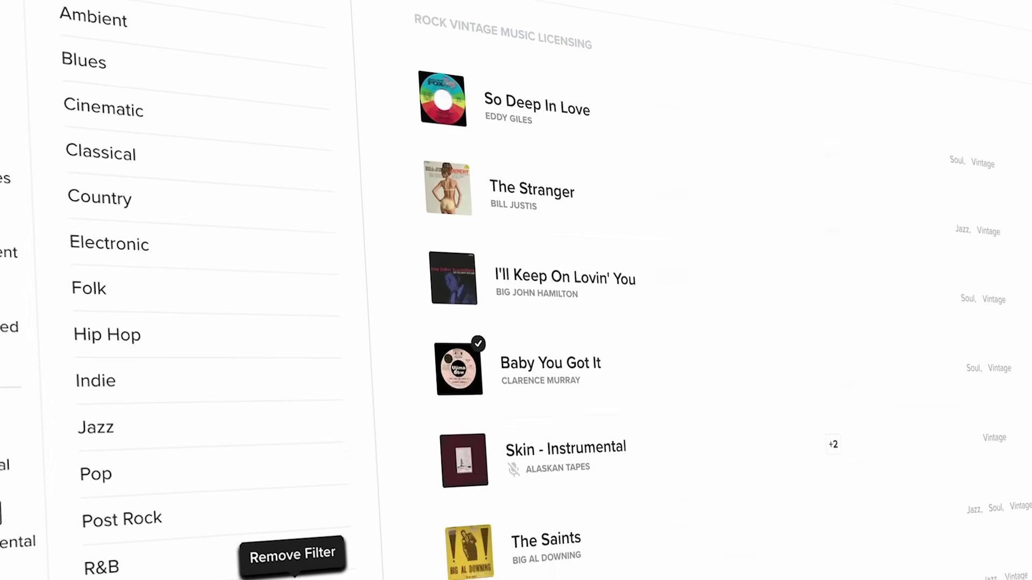
Step: Switch to Musicbed and filter the songs to include the Vintage and Rock genres and the Happy mood
scroll(177, 269, down, 5)
mouse_move(35, 23)
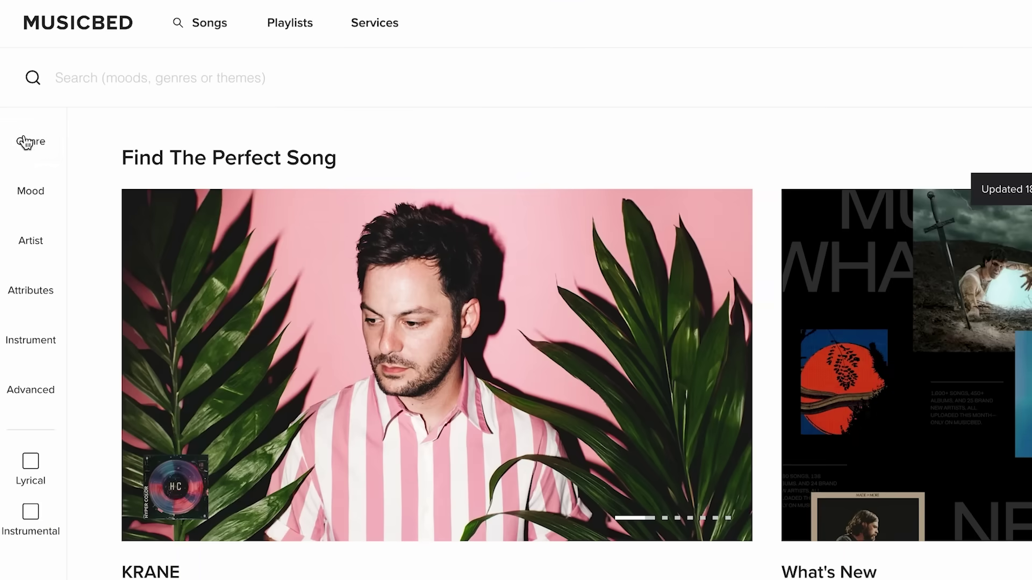
click(15, 139)
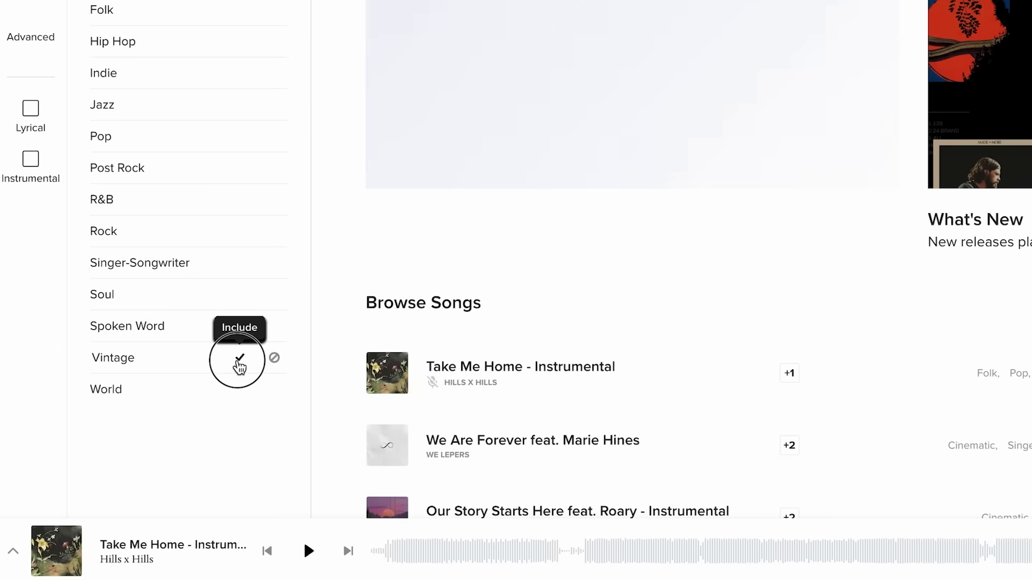
click(239, 367)
click(240, 232)
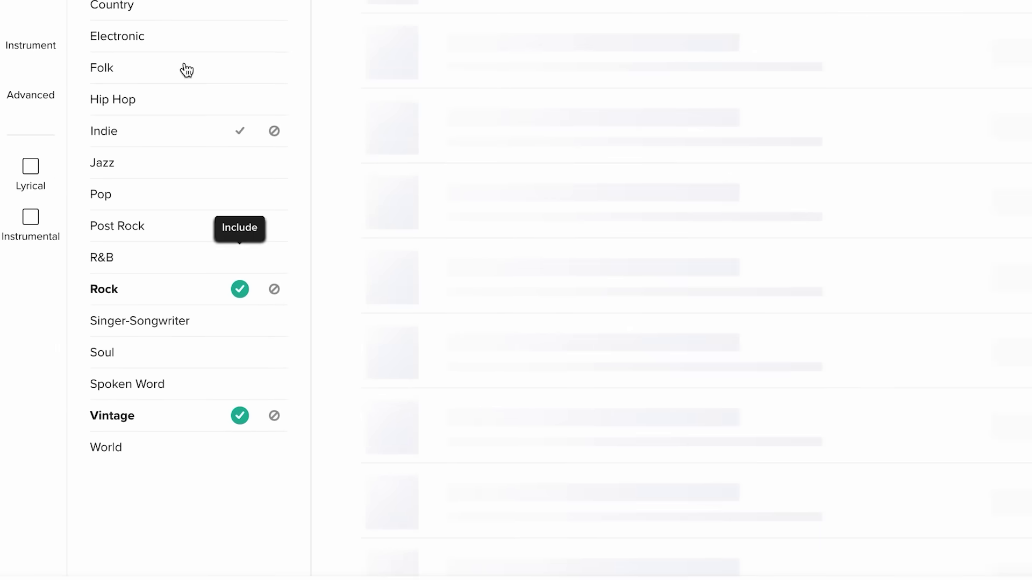
click(50, 0)
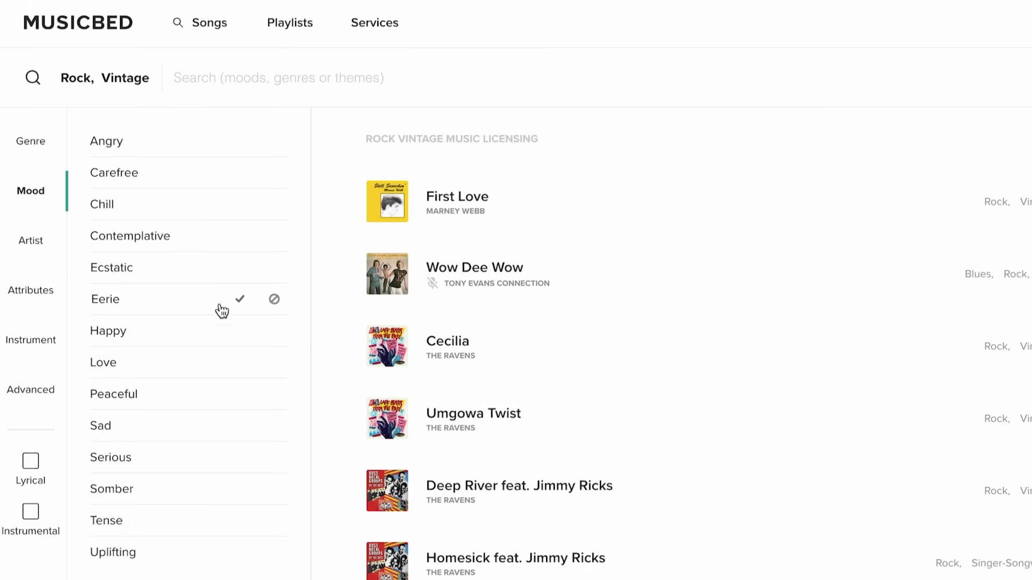
click(239, 332)
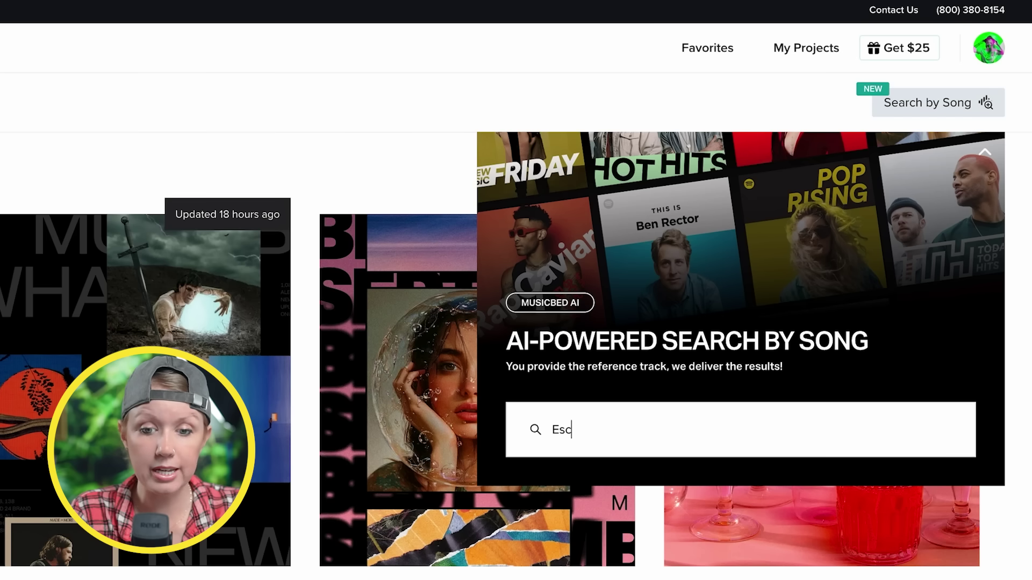
Step: Use the AI search by song to list and browse tracks similar to "Escape (The Pina Colada Song)"
text(the pina)
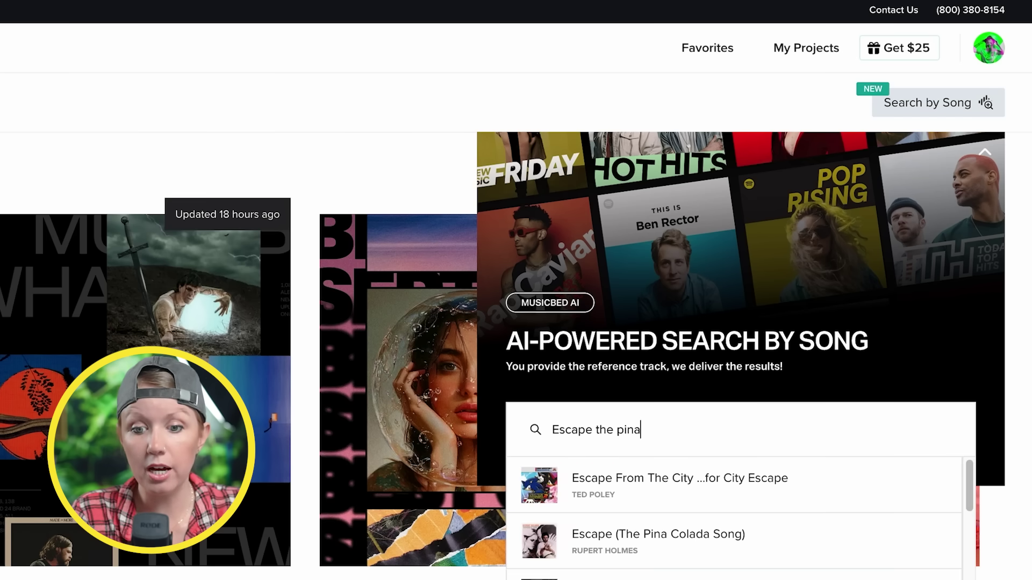
scroll(674, 235, down, 4)
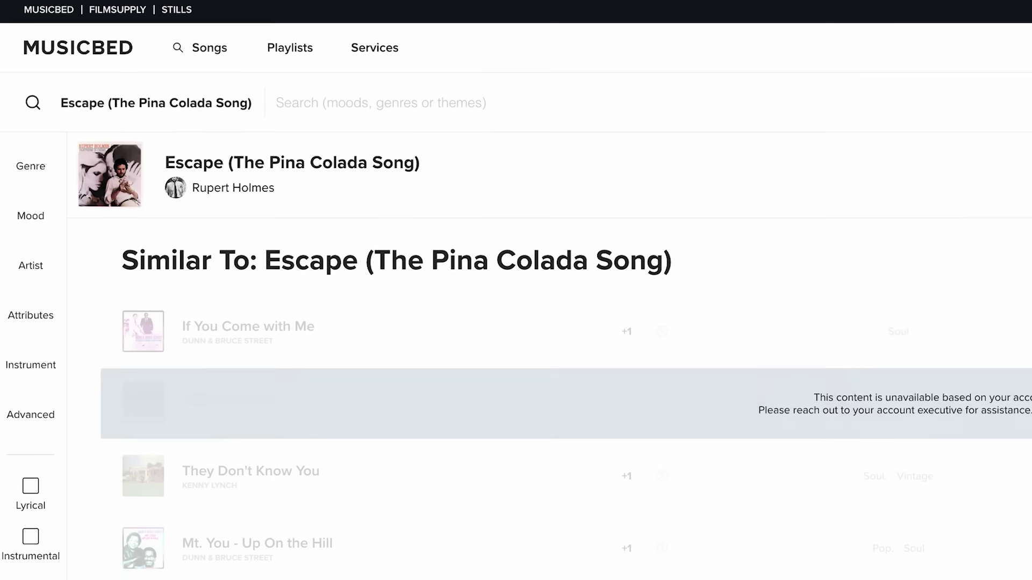
scroll(537, 408, down, 5)
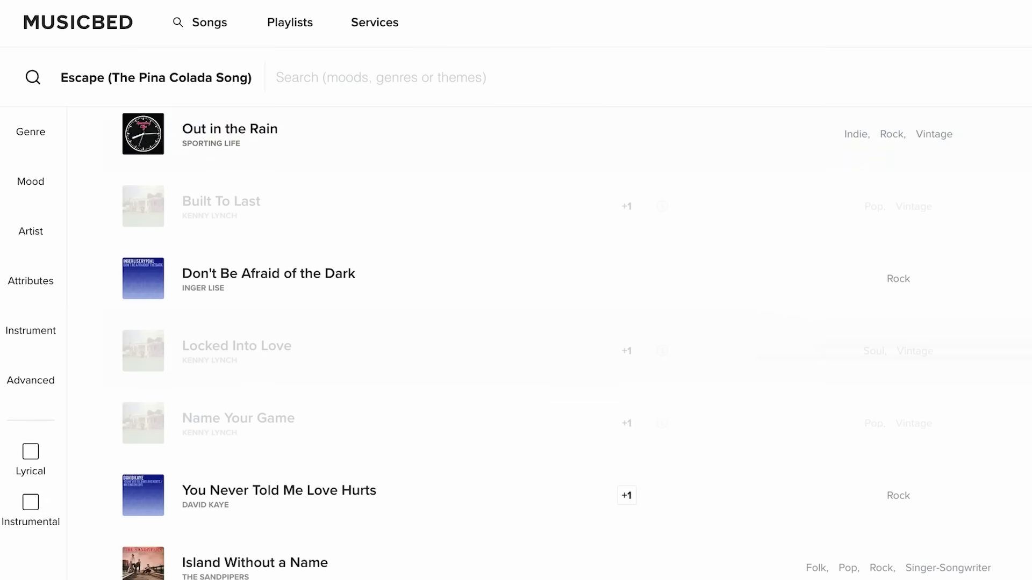
scroll(537, 344, down, 1)
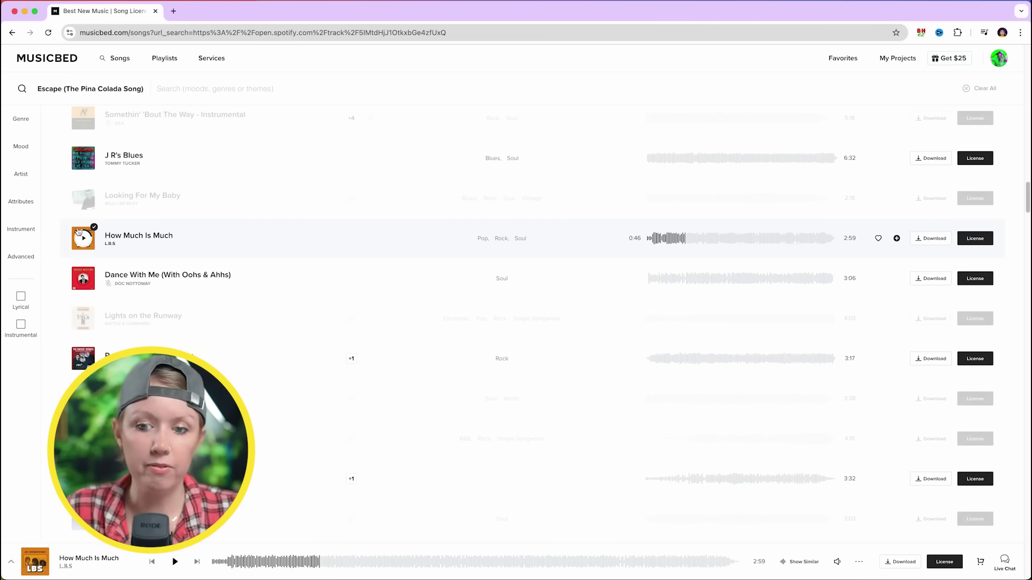
Step: Start licensing the song "How Much Is Much" through the subscription and open its project details form
click(977, 240)
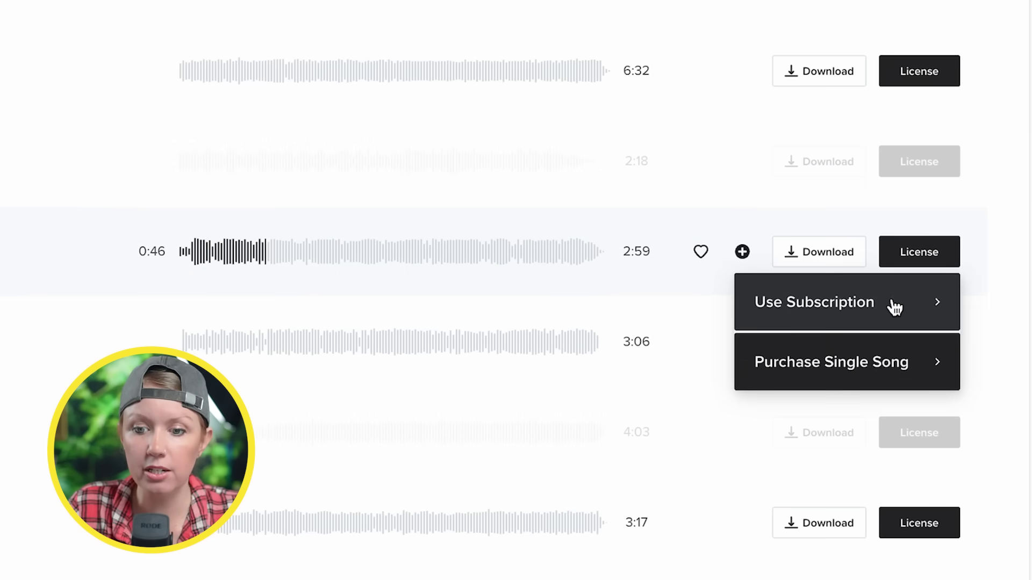
click(938, 261)
click(828, 338)
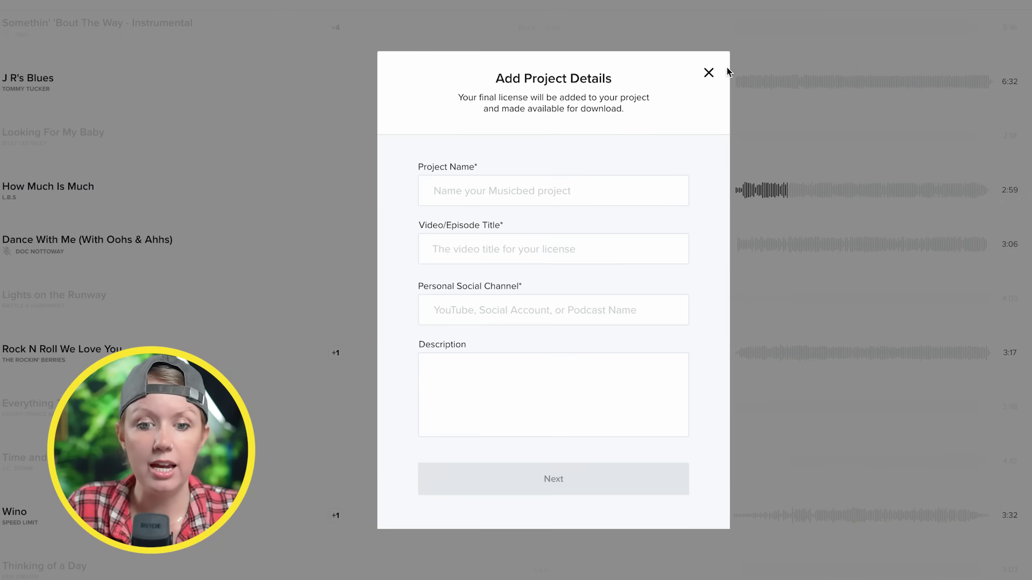
click(515, 237)
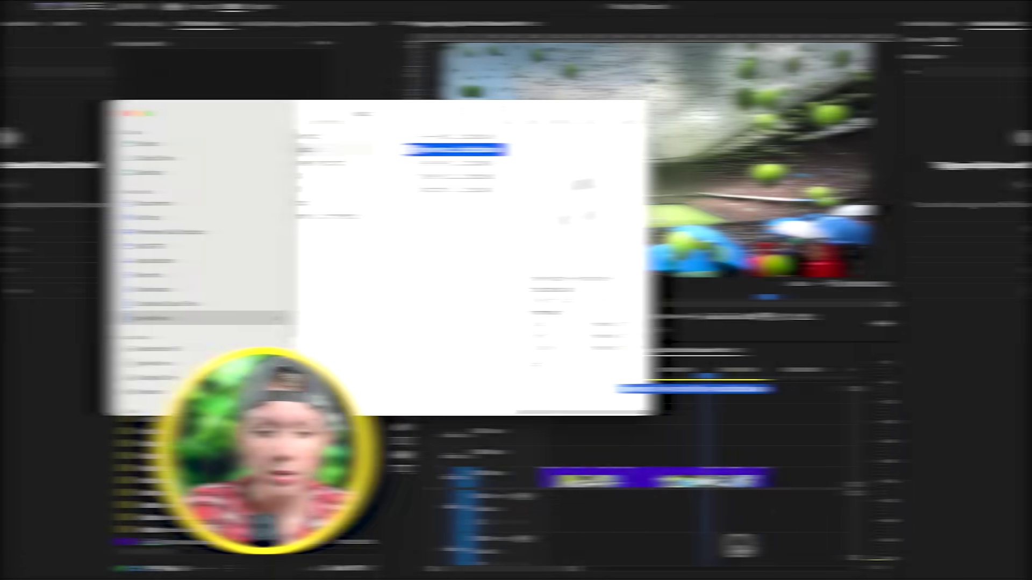
Step: Switch to Premiere Pro and place how-much-is-much-lbs-musicbed.wav on the Audio 1 track at the start of the rough cut sequence
drag(575, 486, 434, 512)
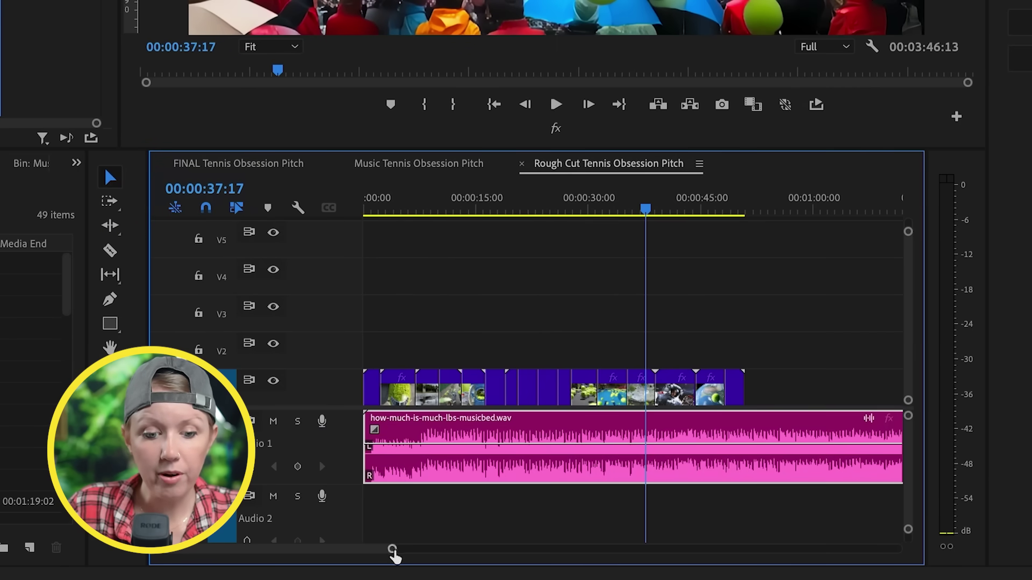
Step: Remix how-much-is-much-lbs-musicbed.wav with the Remix Tool to match the end of the last video clip and play back the result
drag(393, 549, 628, 549)
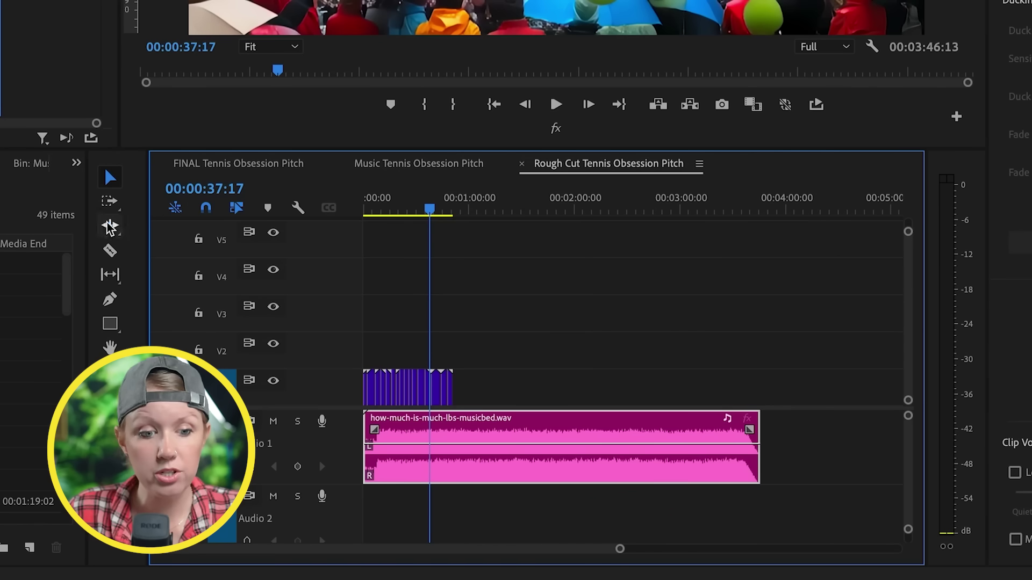
click(109, 226)
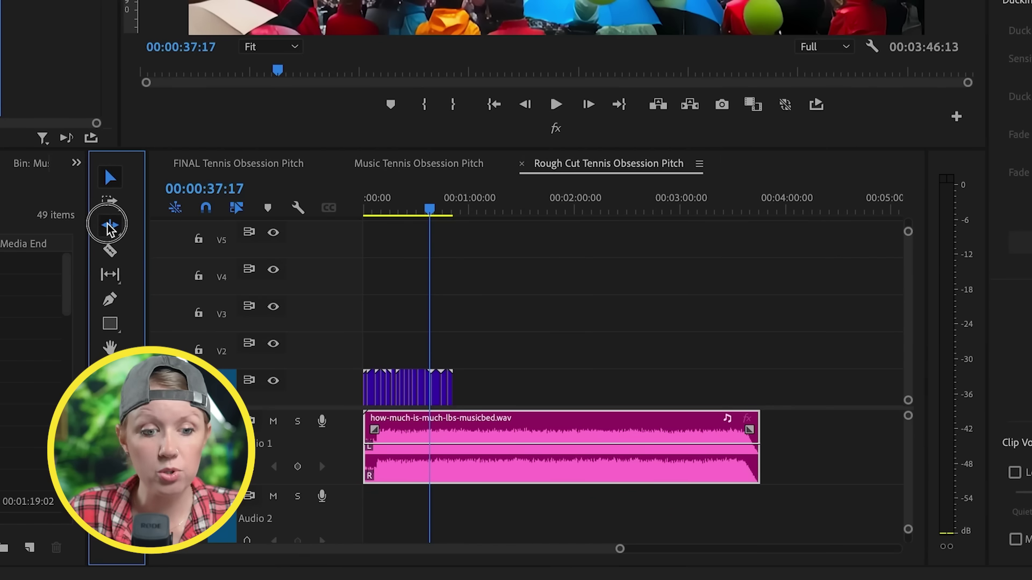
click(109, 227)
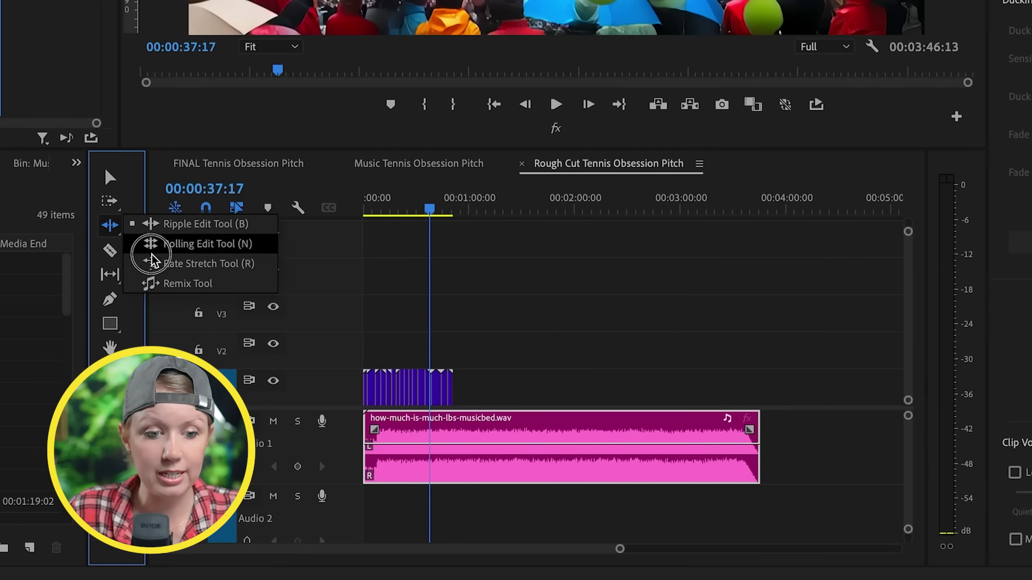
click(182, 283)
drag(762, 424, 637, 415)
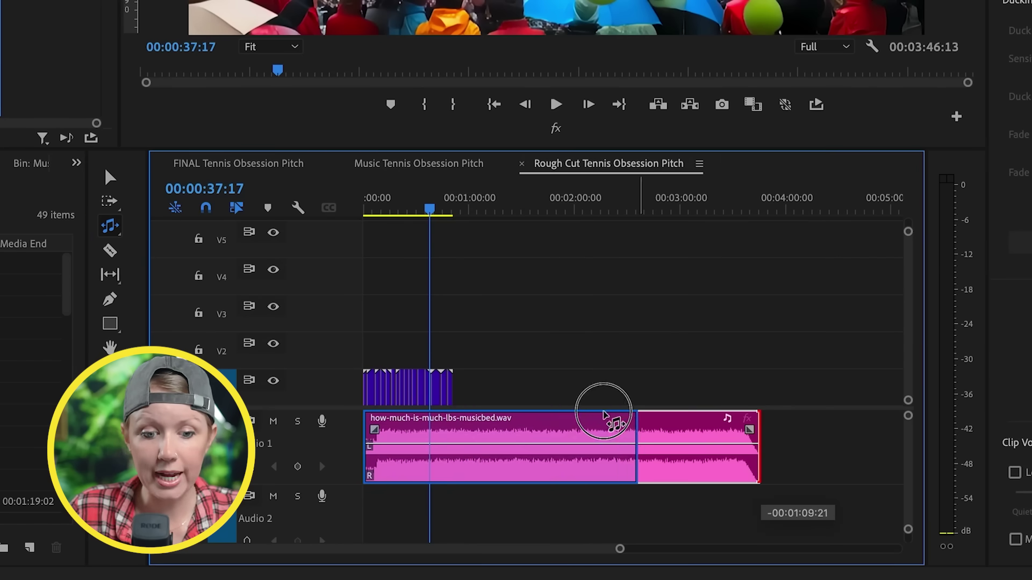
drag(455, 416, 456, 416)
drag(621, 549, 511, 562)
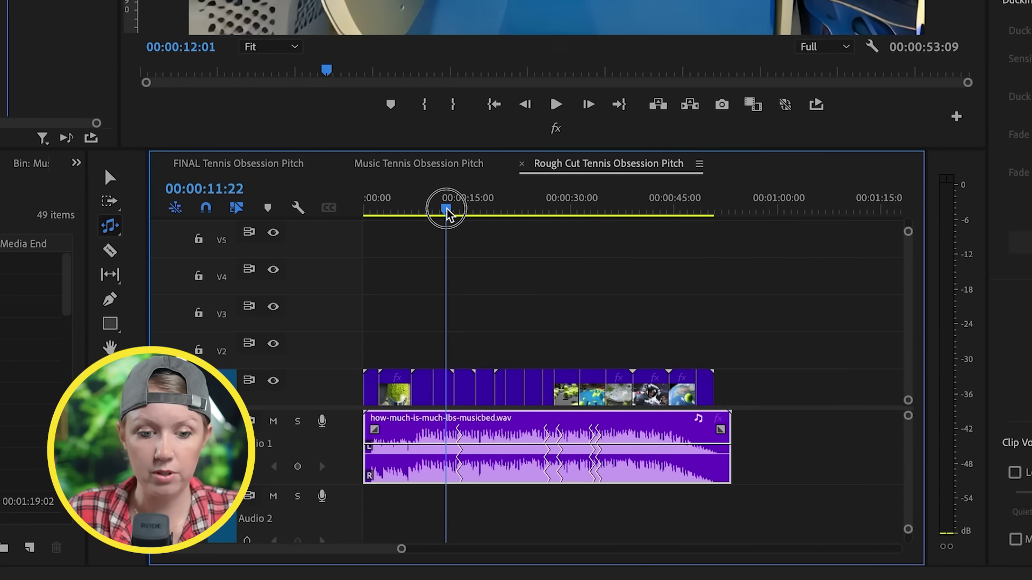
drag(447, 212, 445, 214)
key(space)
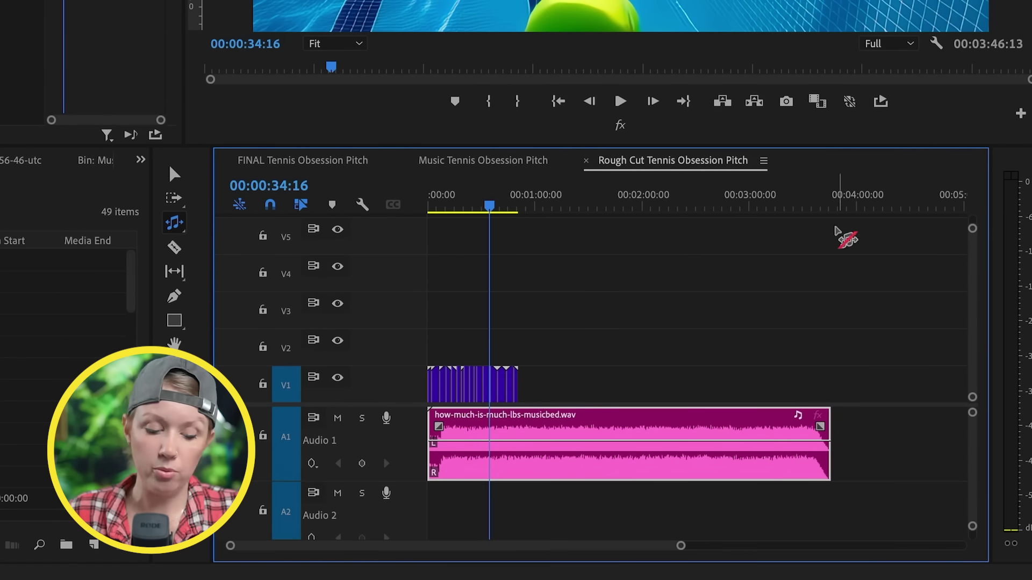
Step: Play the full-length music near its ending and split the clip at about 00:03:24, before the fade-out
click(793, 206)
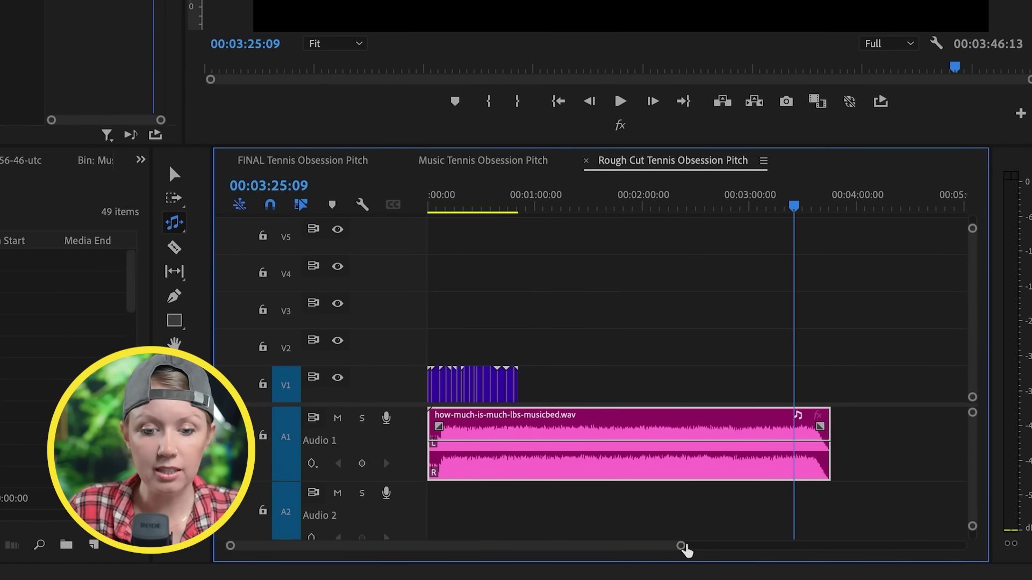
drag(604, 548, 553, 546)
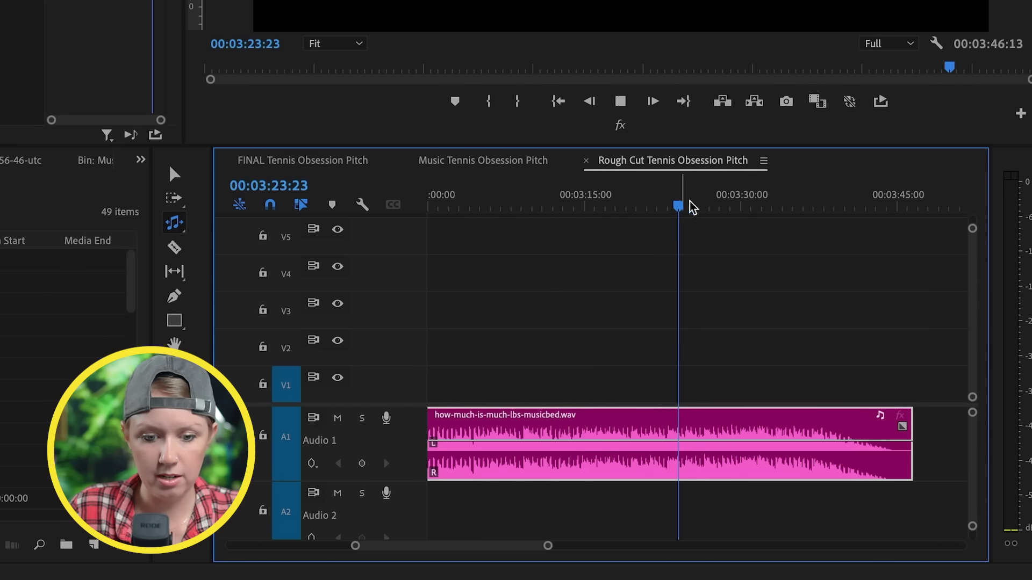
key(space)
key(ctrl+k)
Step: Cut the music at 00:00:50:07 near the end of the video and delete the middle section, keeping the opening and ending pieces
drag(547, 546, 772, 546)
key(c)
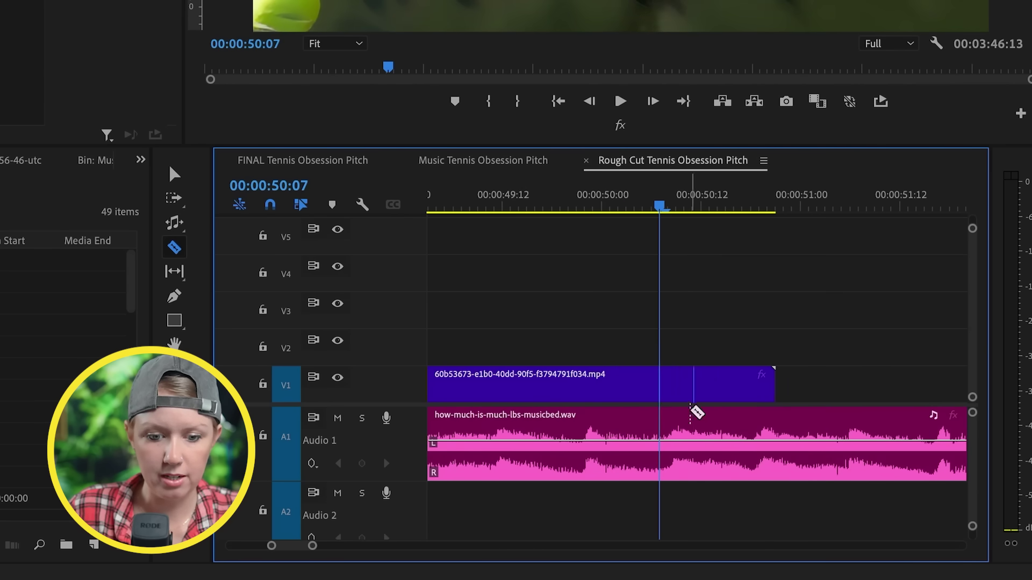
drag(316, 549, 717, 547)
key(v)
key(Delete)
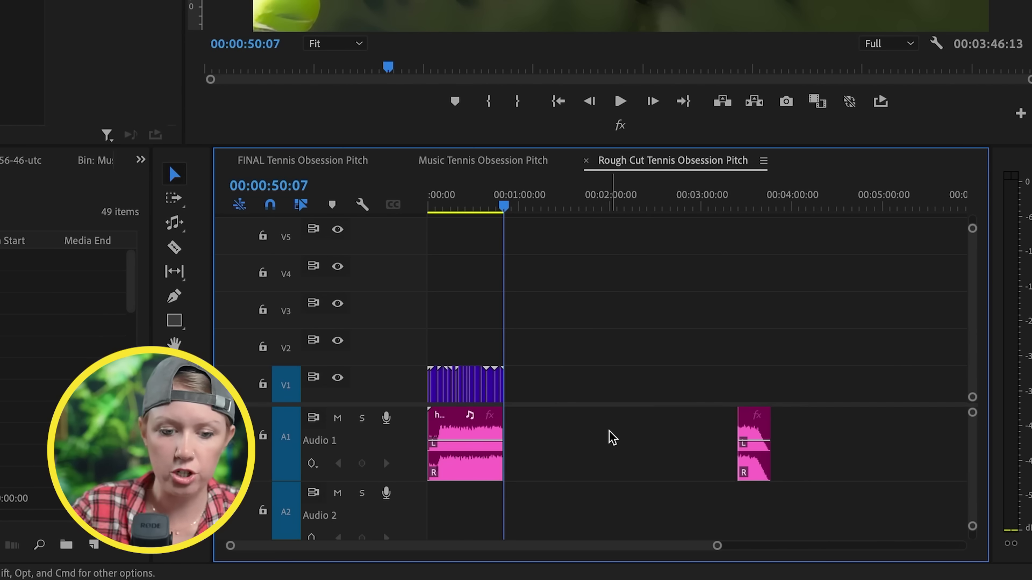
Step: Join the ending music piece to the opening piece at 00:00:50:07, add an audio transition over the cut and play the join
drag(718, 548, 649, 528)
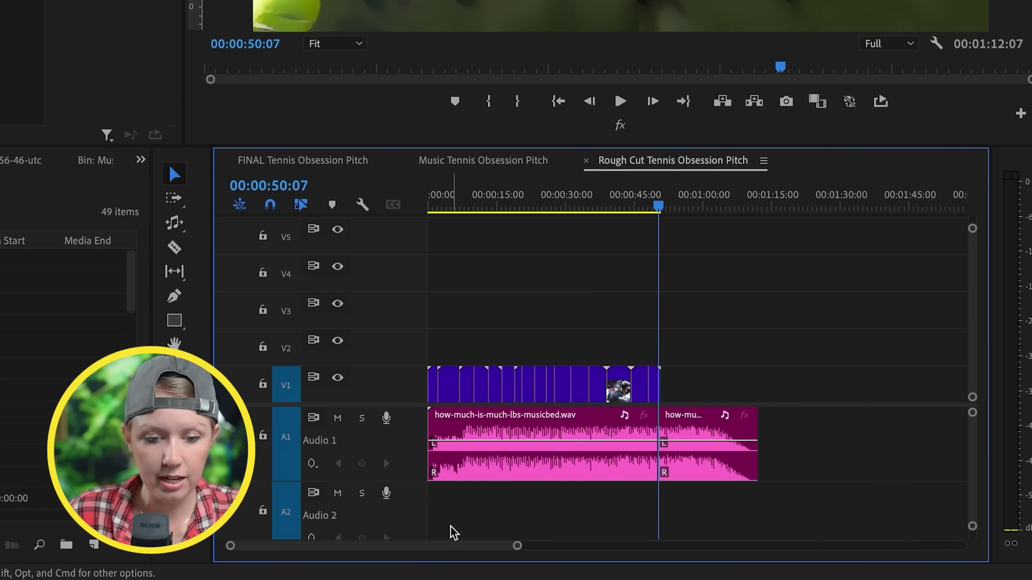
drag(517, 548, 433, 559)
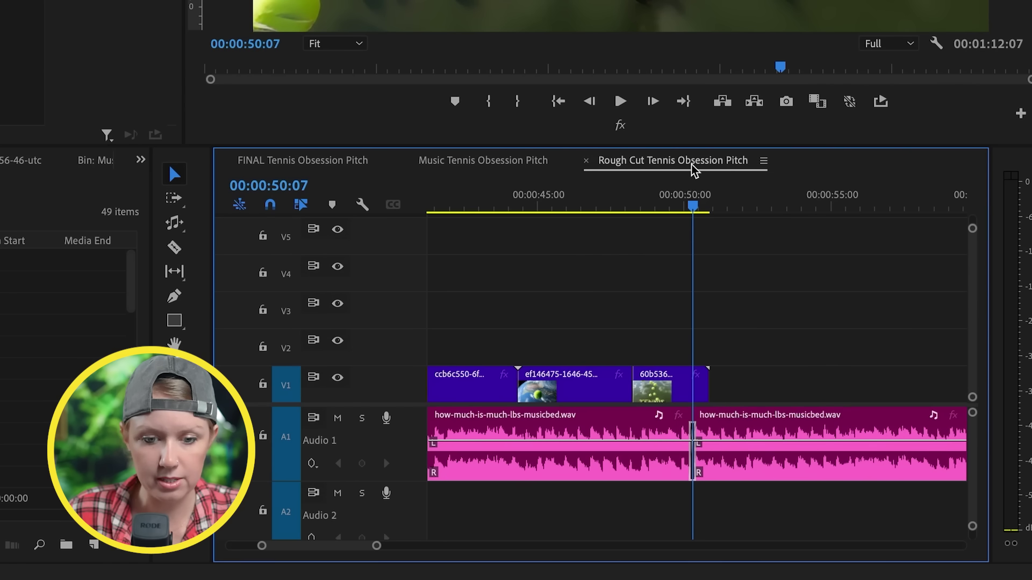
key(minus)
key(space)
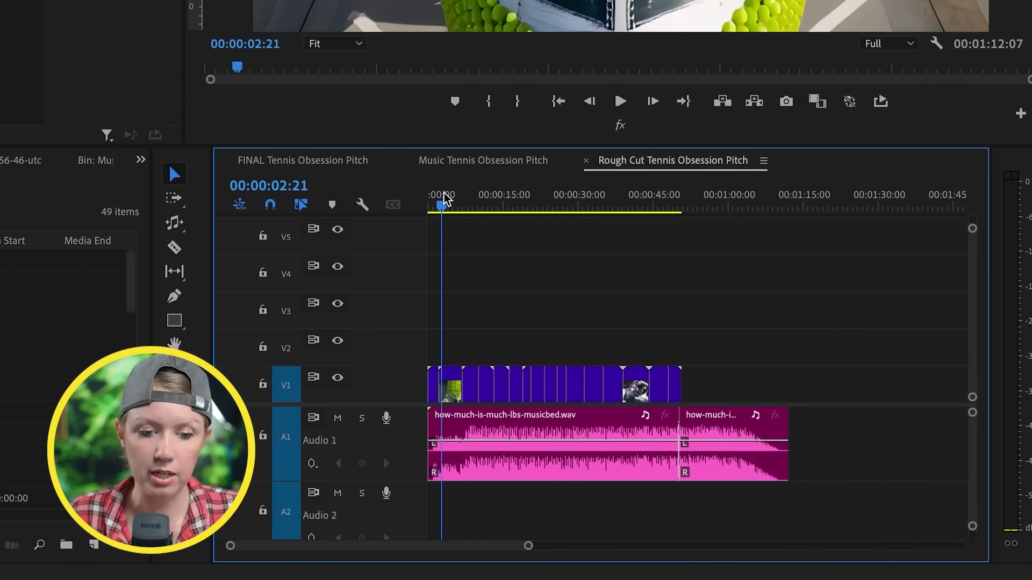
Step: Locate the beat where the music picks up, at about 00:00:08:13, and trim away the intro before it
drag(444, 198, 455, 200)
drag(528, 546, 450, 556)
drag(585, 210, 607, 207)
key(space)
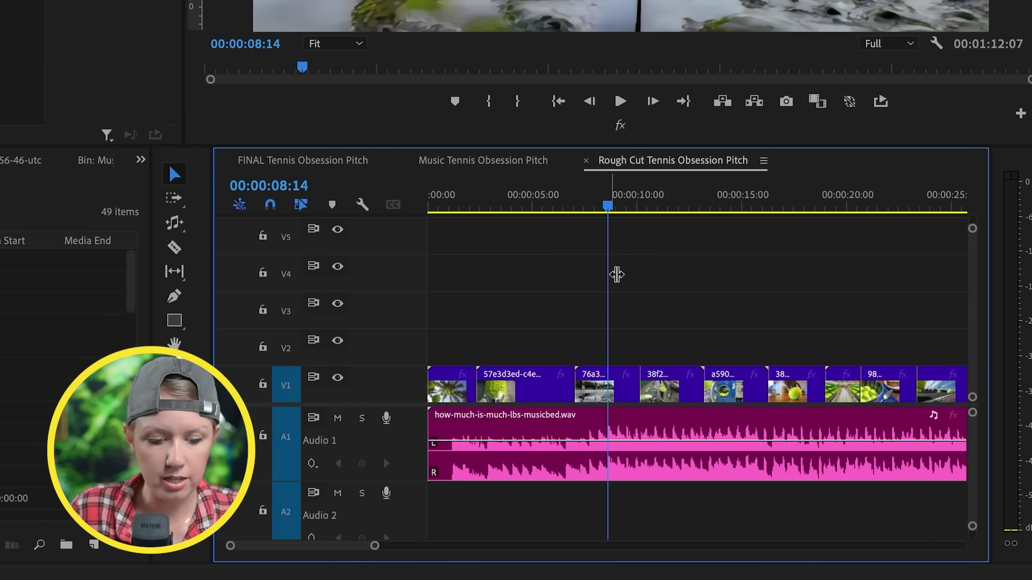
key(alt+q)
Step: Close the gap before the trimmed music so that both music pieces start at the beginning of the sequence
click(536, 415)
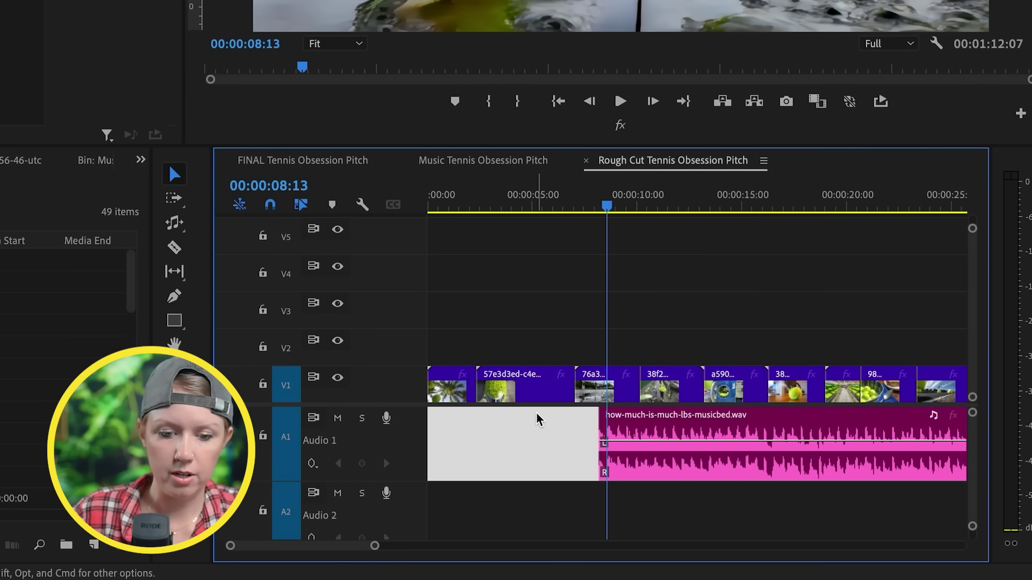
key(minus)
key(minus)
drag(715, 519, 447, 419)
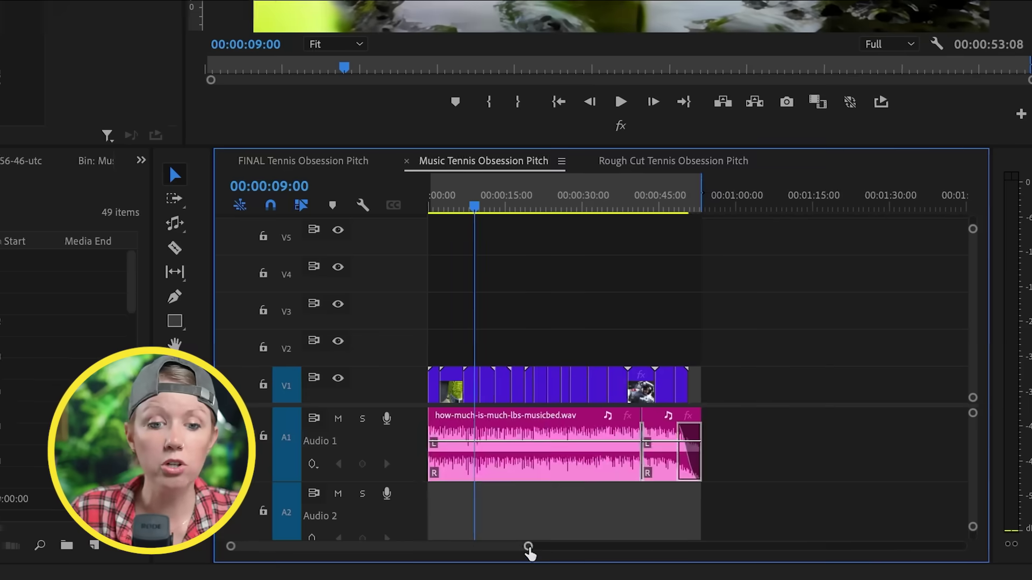
Step: Roll the cut between the second and third video clips back to the music beat at about 00:00:06:17 in the Music Tennis Obsession Pitch sequence
drag(530, 549, 497, 558)
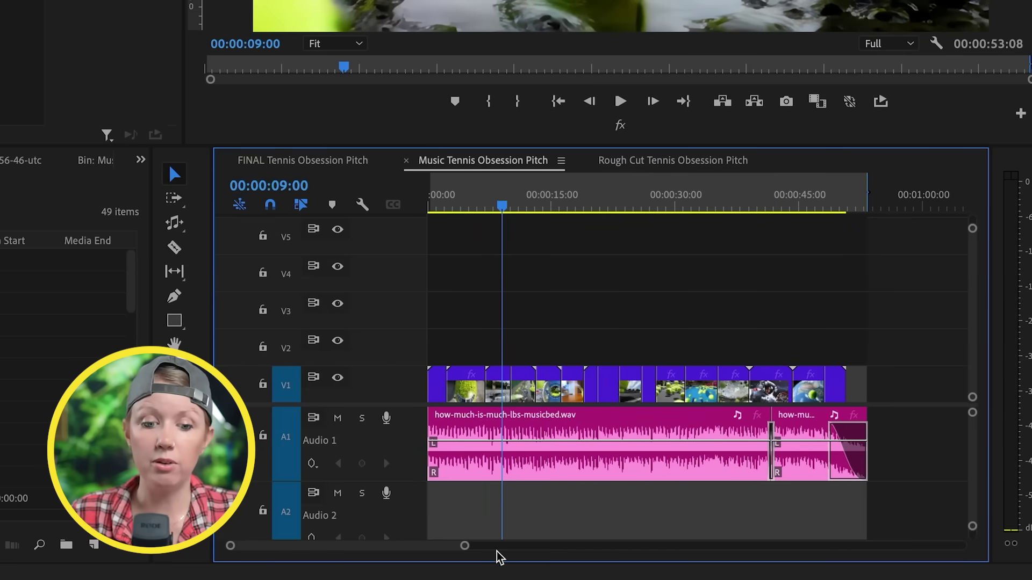
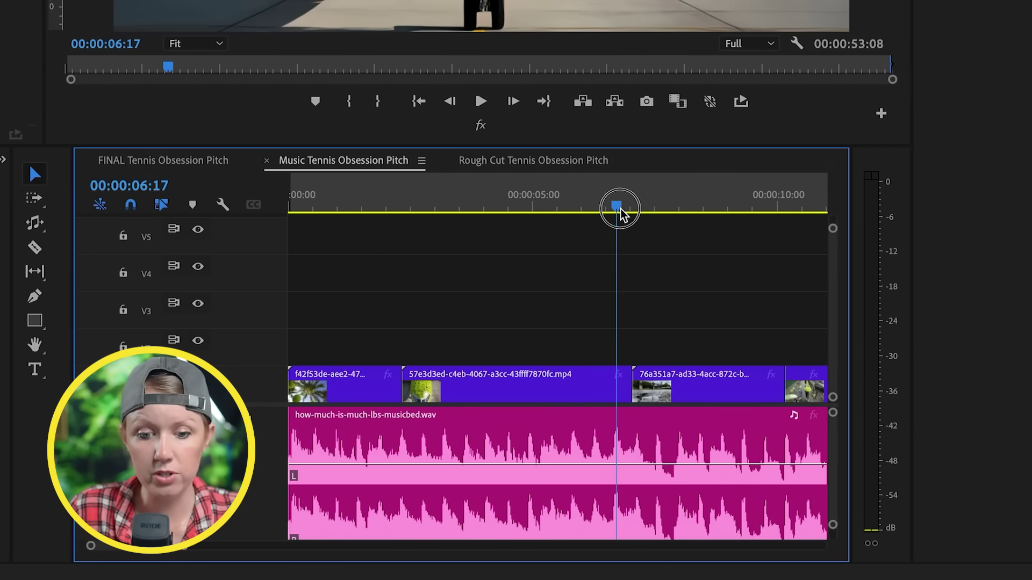
key(n)
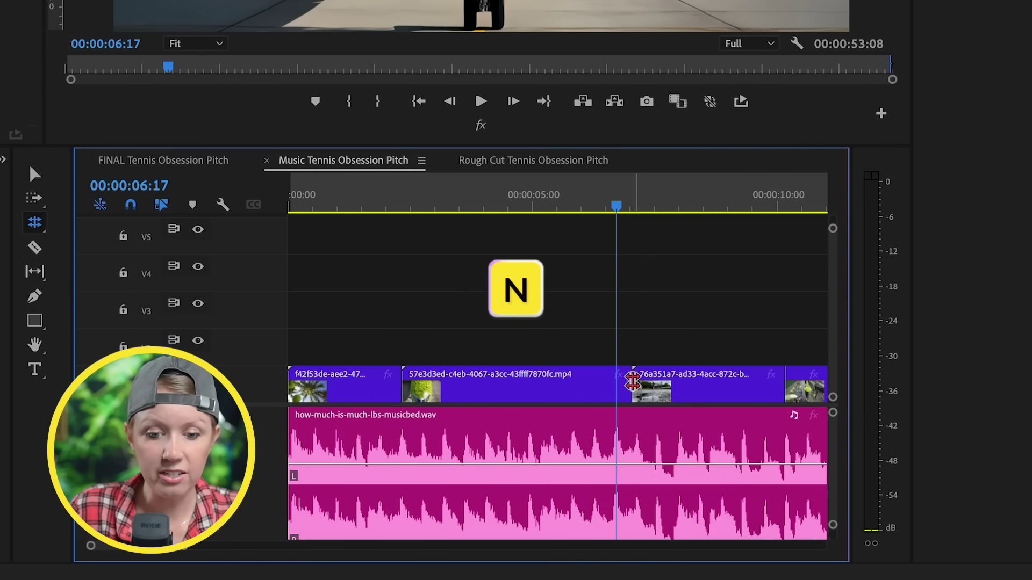
drag(621, 381, 616, 378)
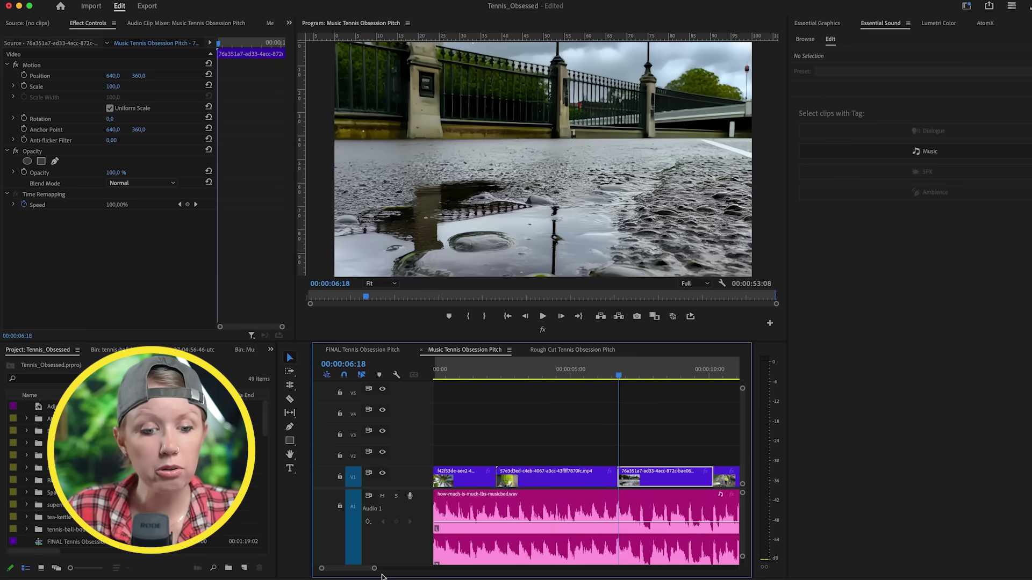
drag(462, 571, 530, 569)
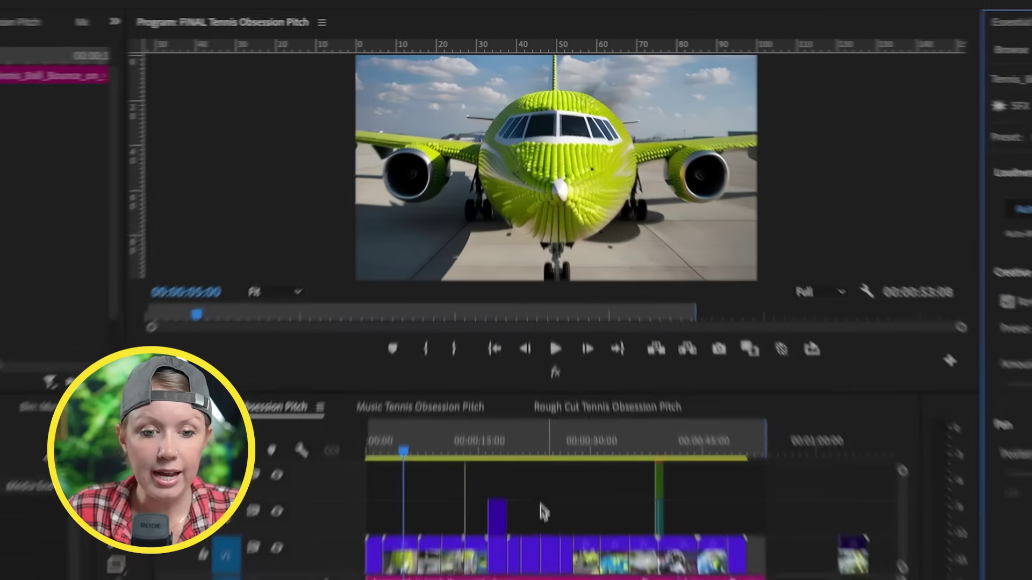
Step: Review the FINAL Tennis Obsession Pitch sequence and browse the Transitions category of the Gal Toolkit in AtomX
click(493, 267)
drag(467, 453, 460, 450)
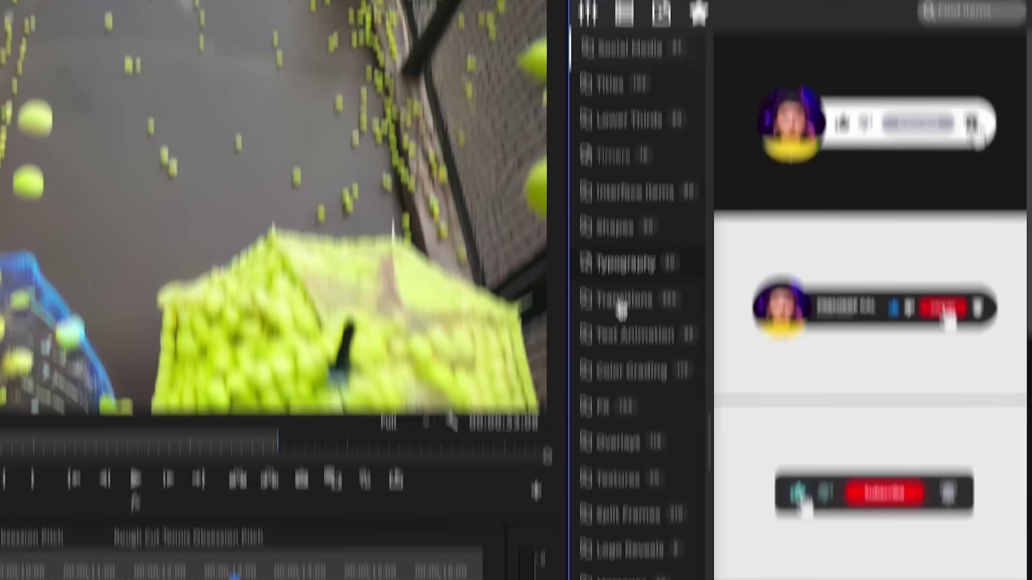
click(623, 414)
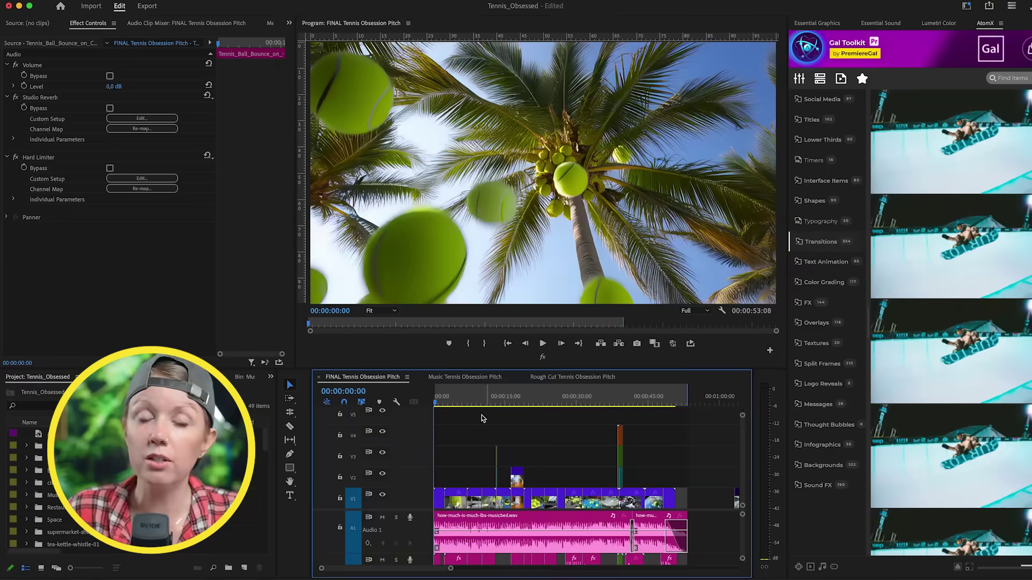